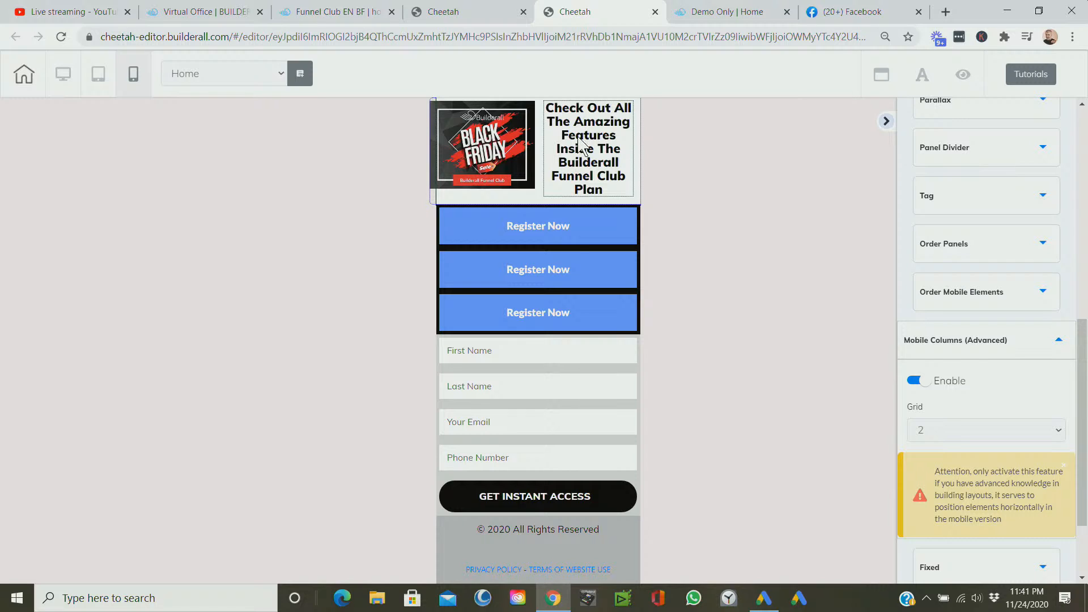
Move the headline text ahead of the Black Friday image in the mobile layout.
left_click(582, 147)
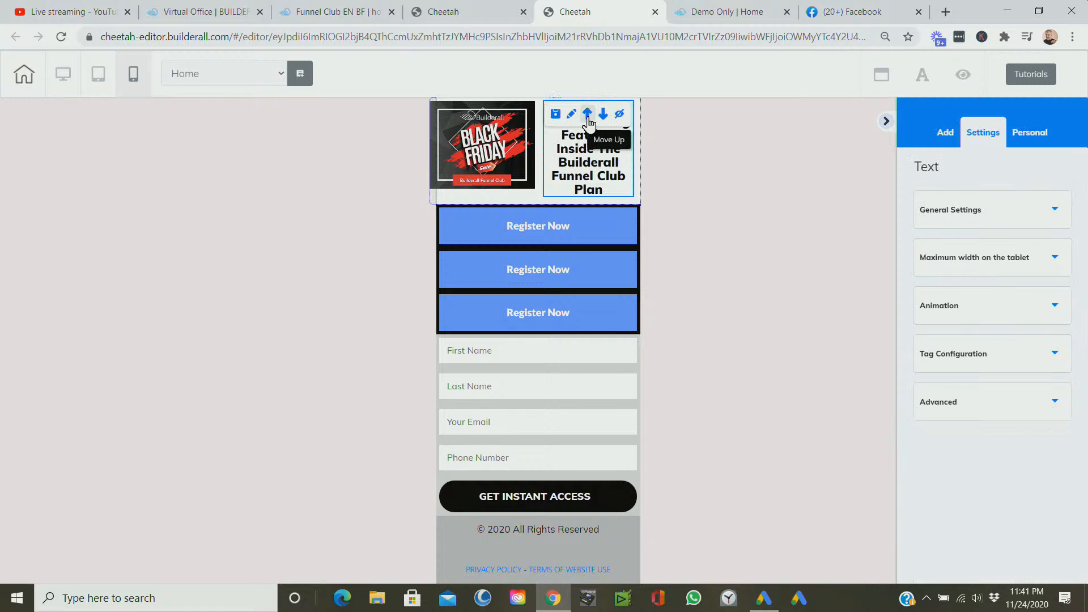
left_click(587, 115)
left_click(588, 115)
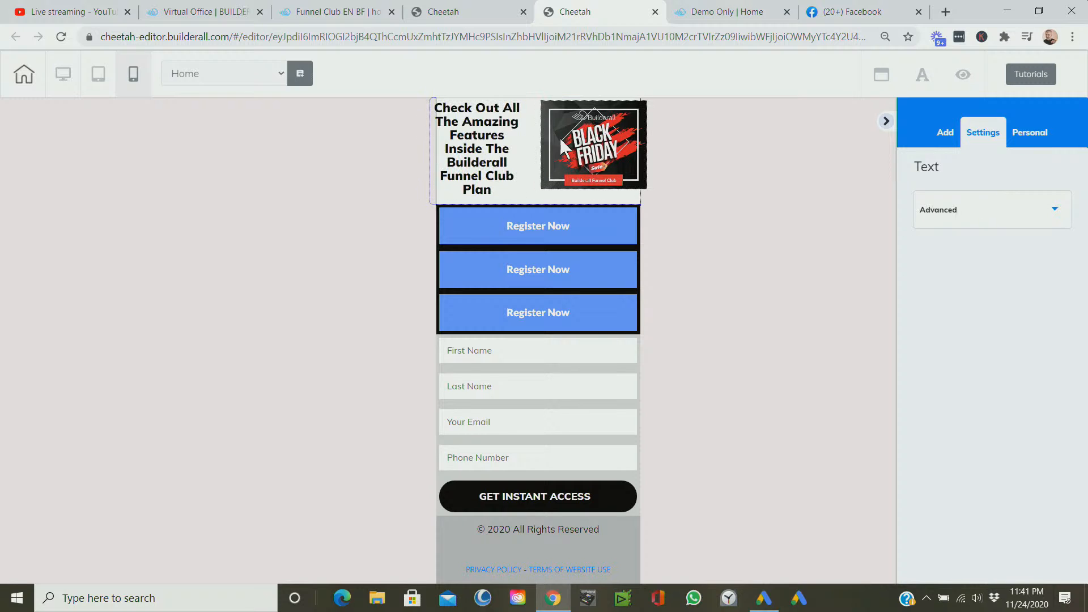
Move the headline text back down so it follows the Black Friday image in the mobile layout.
left_click(491, 152)
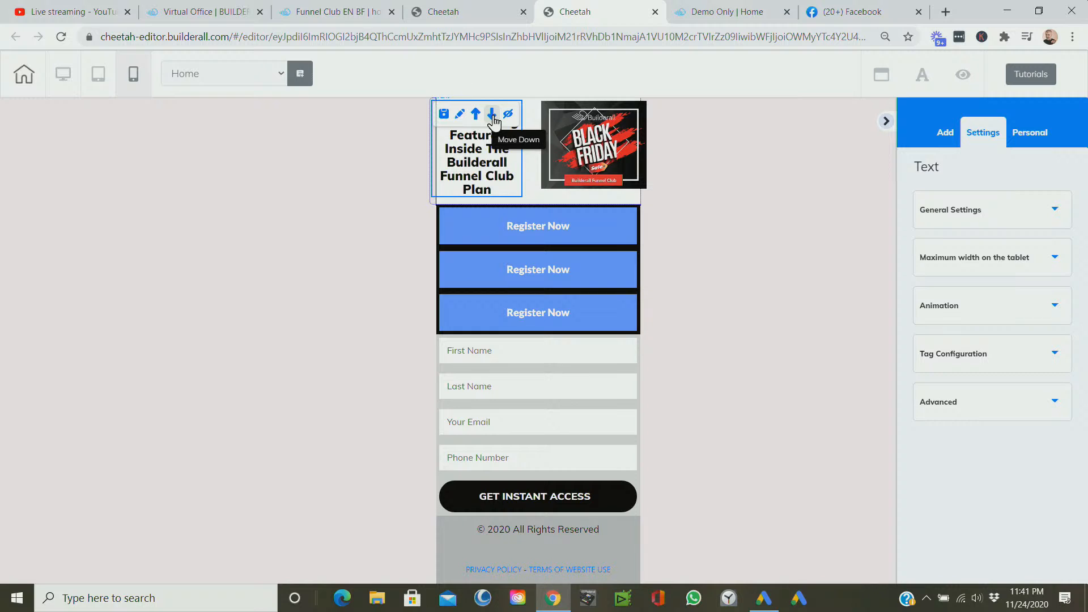
left_click(492, 115)
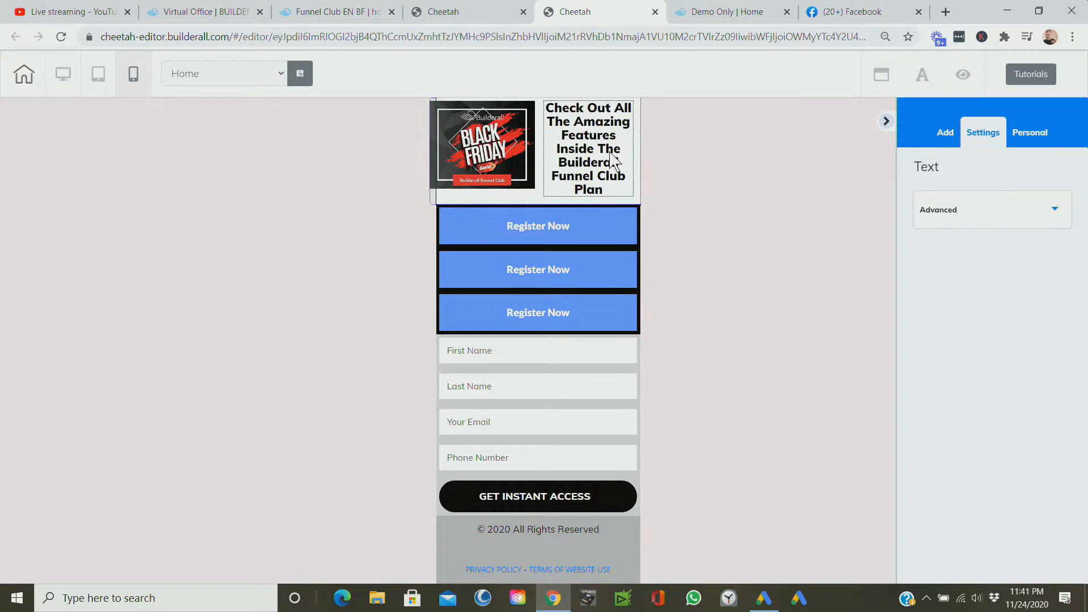
left_click(525, 262)
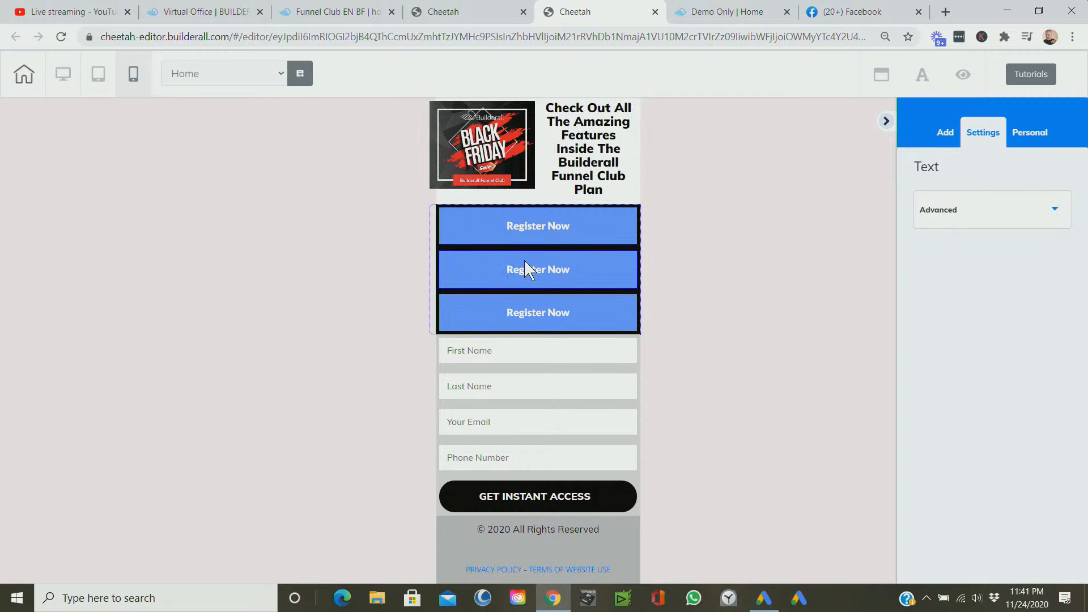
In the desktop view, enable Mobile Columns with a grid of 3 for the black panel holding the Register Now buttons.
left_click(63, 79)
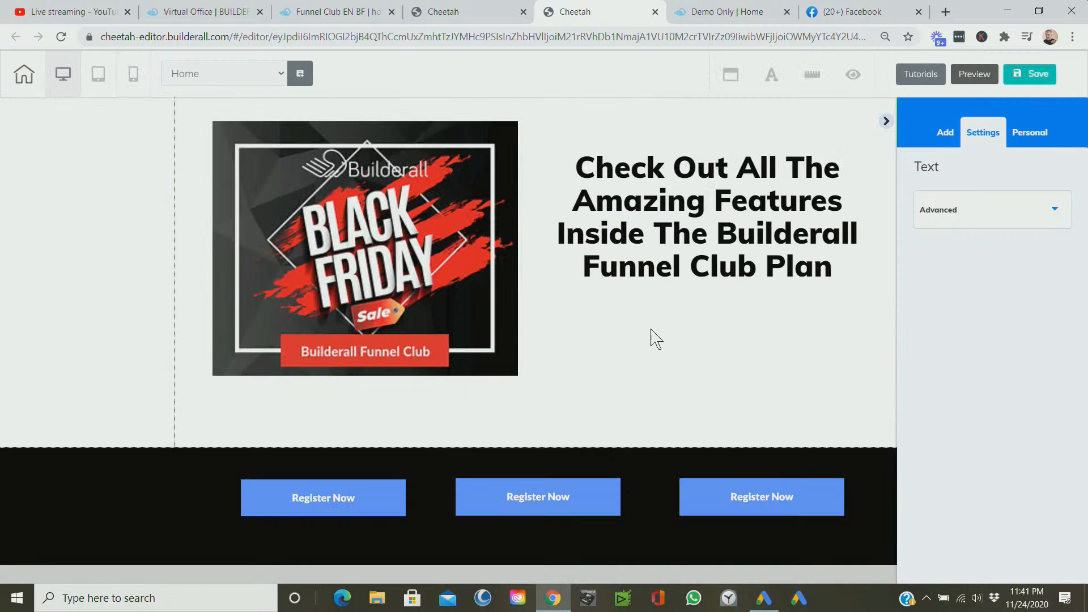
scroll(646, 337, "down", 4)
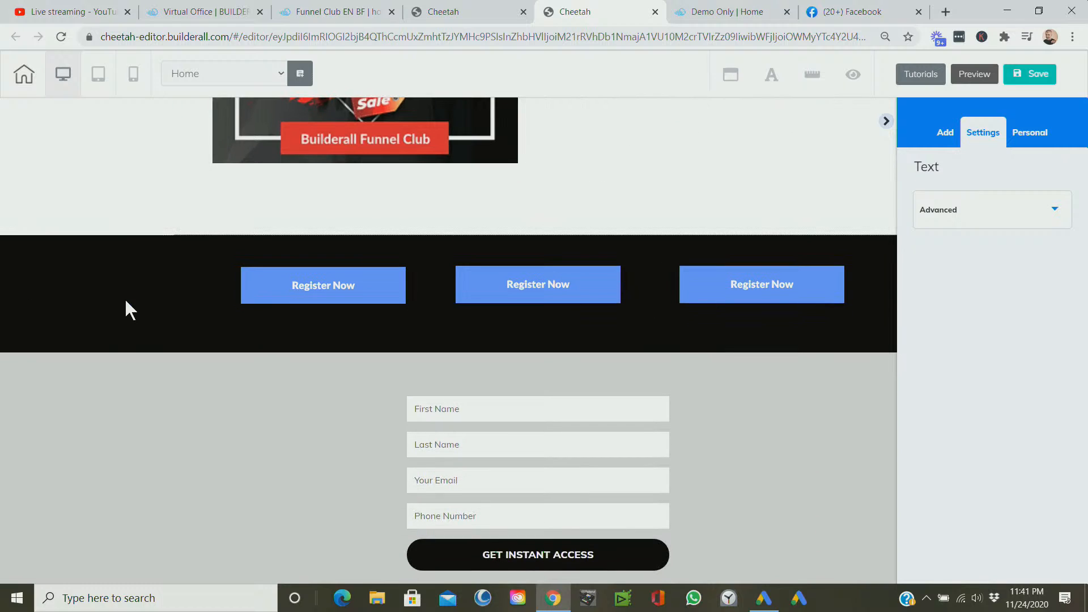
key("ctrl")
key("ctrl")
key("ctrl")
key("ctrl")
left_click(134, 307)
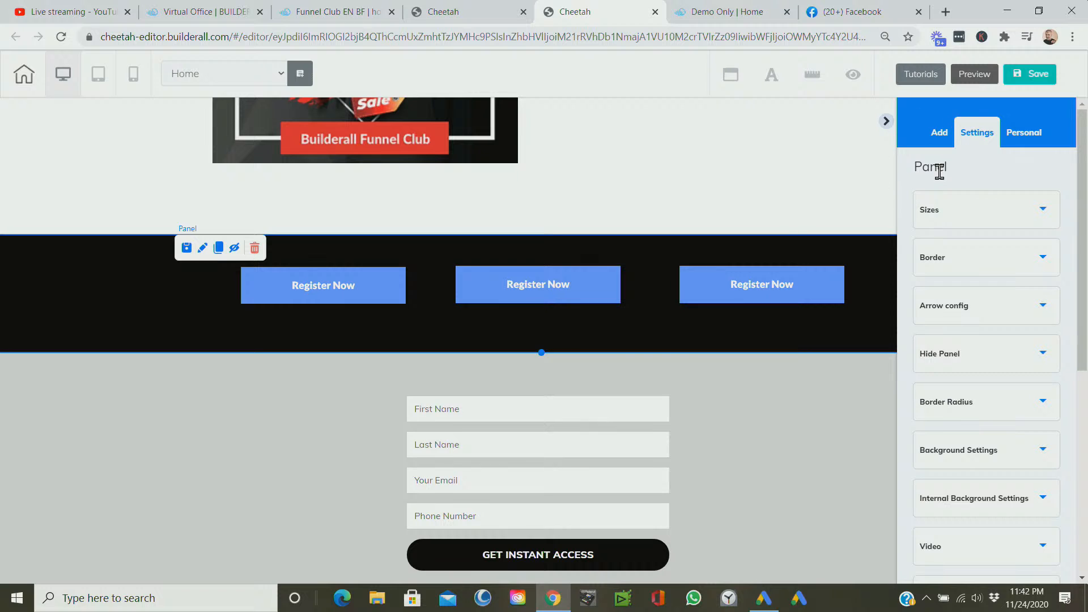
scroll(1017, 436, "down", 7)
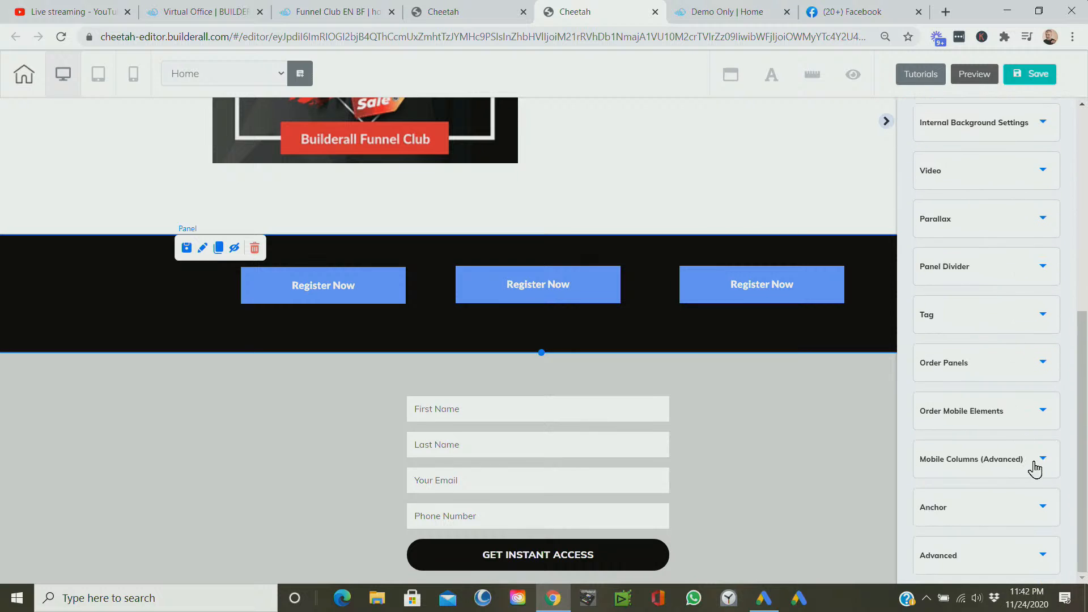
left_click(1045, 462)
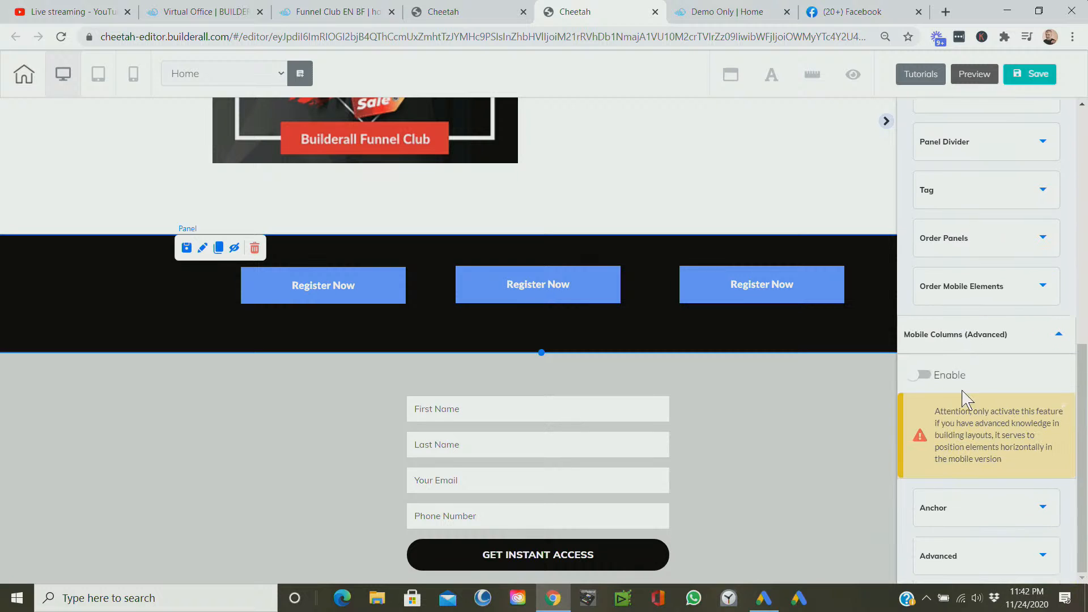
left_click(923, 375)
left_click(973, 434)
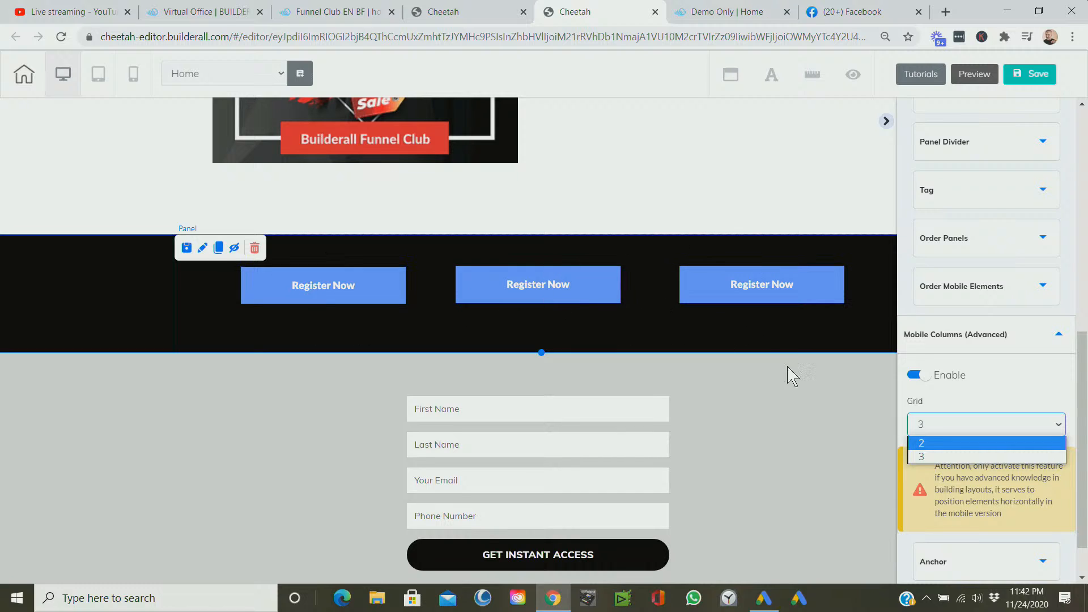
left_click(942, 457)
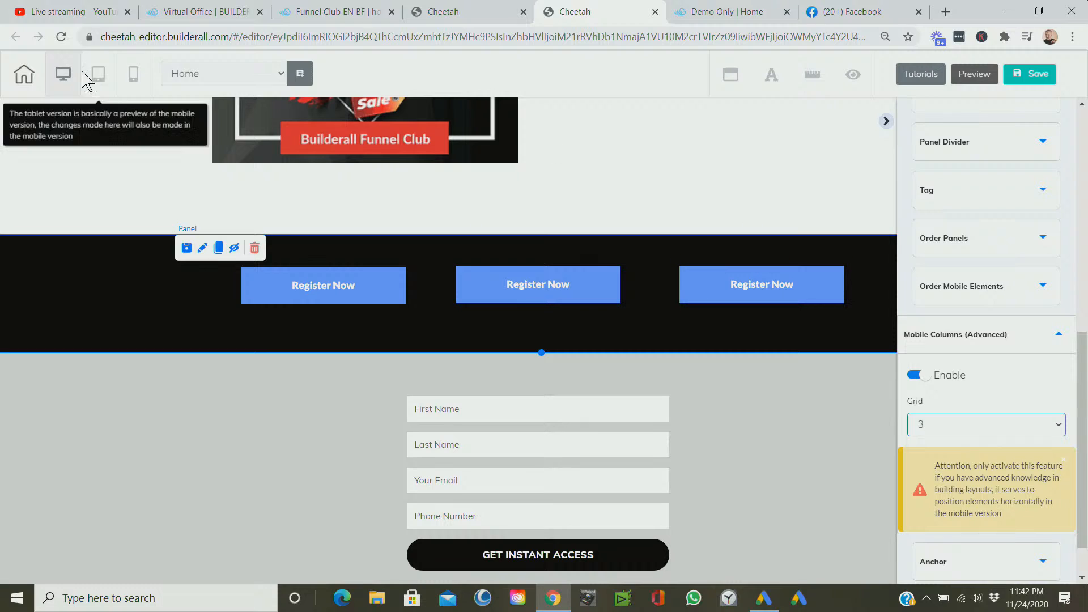
In the mobile view, set the middle Register Now button's headline mobile font size to 15.
left_click(134, 82)
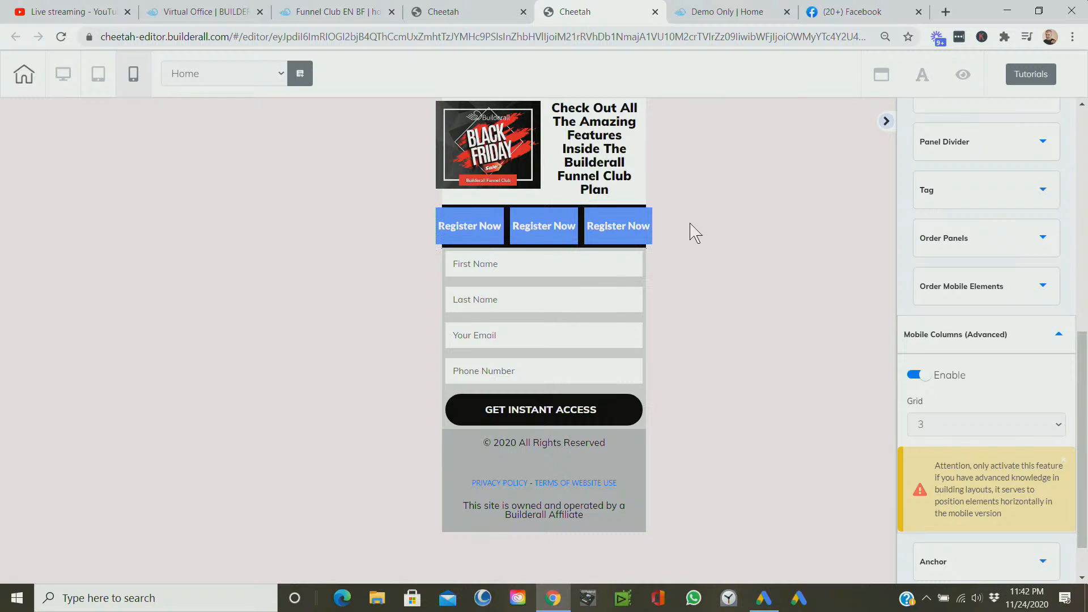
left_click(608, 232)
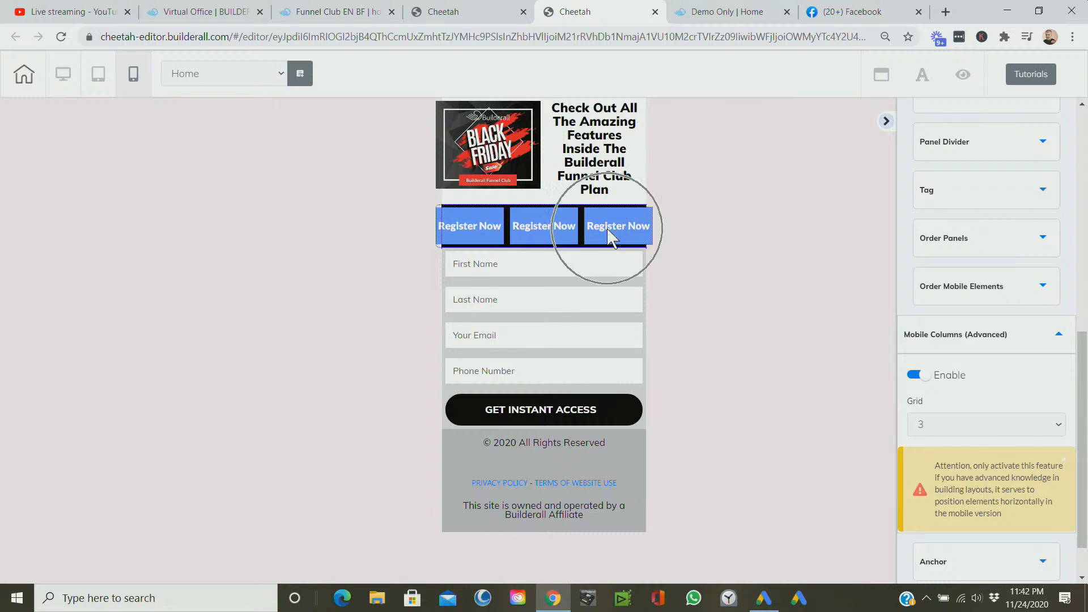
left_click(539, 230)
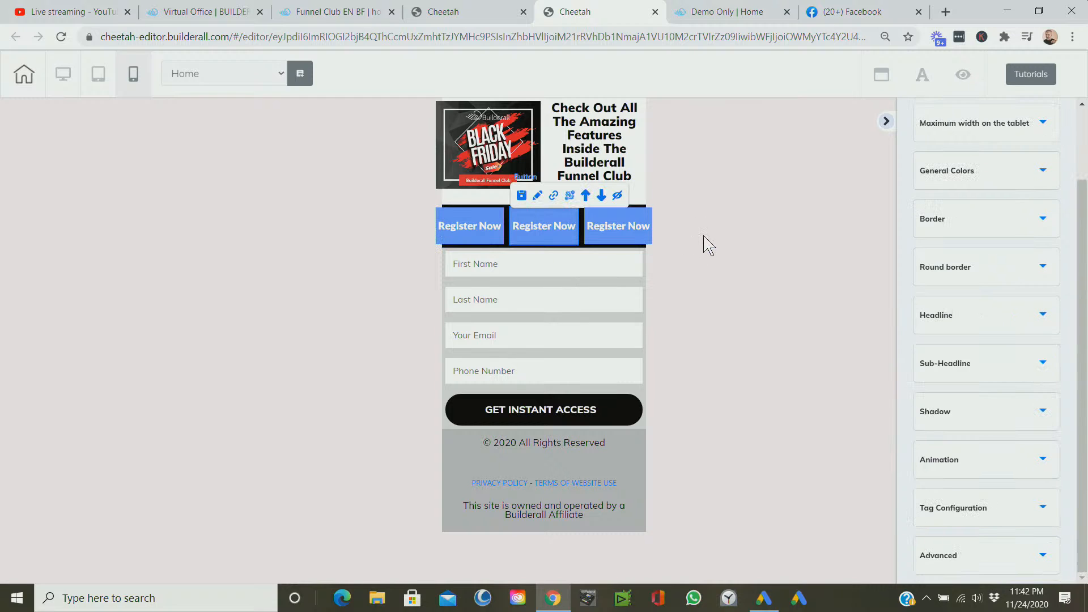
scroll(1020, 241, "up", 2)
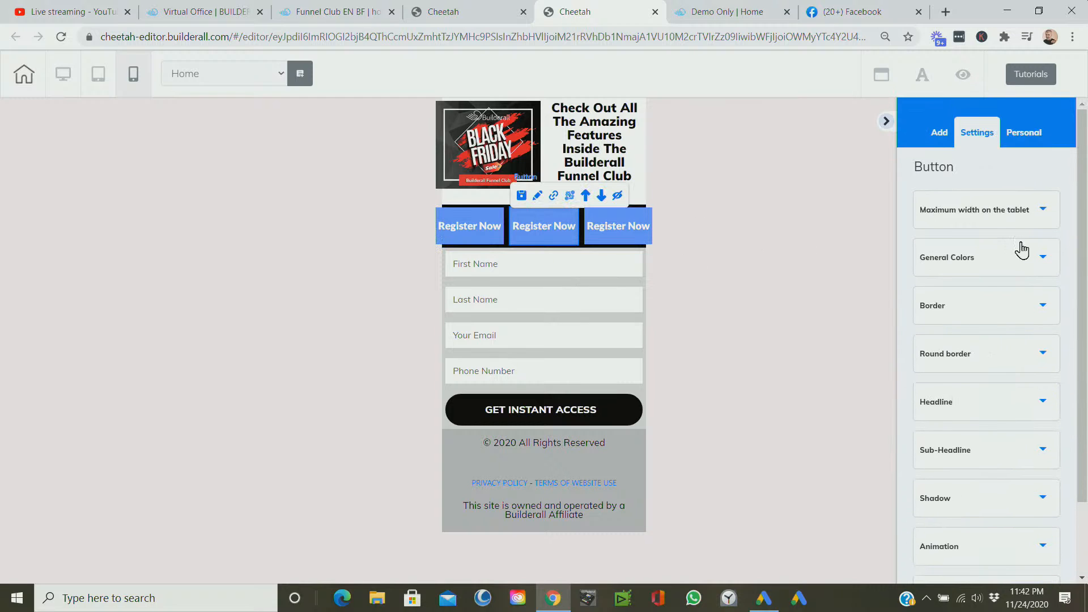
left_click(1043, 402)
scroll(1046, 412, "down", 5)
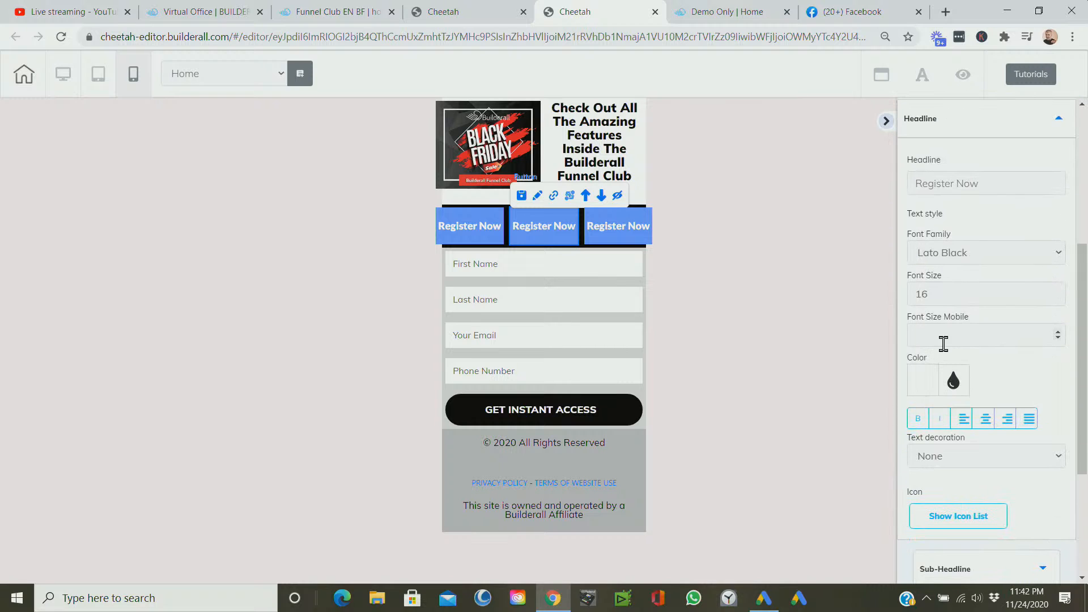
left_click(1058, 338)
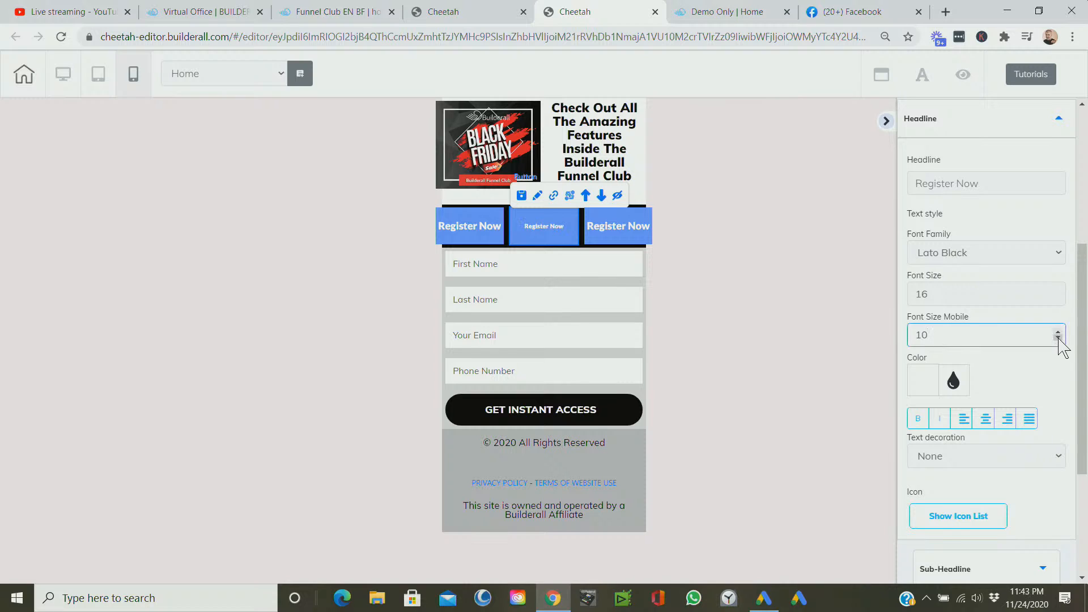
left_click(1058, 332)
left_click(1058, 331)
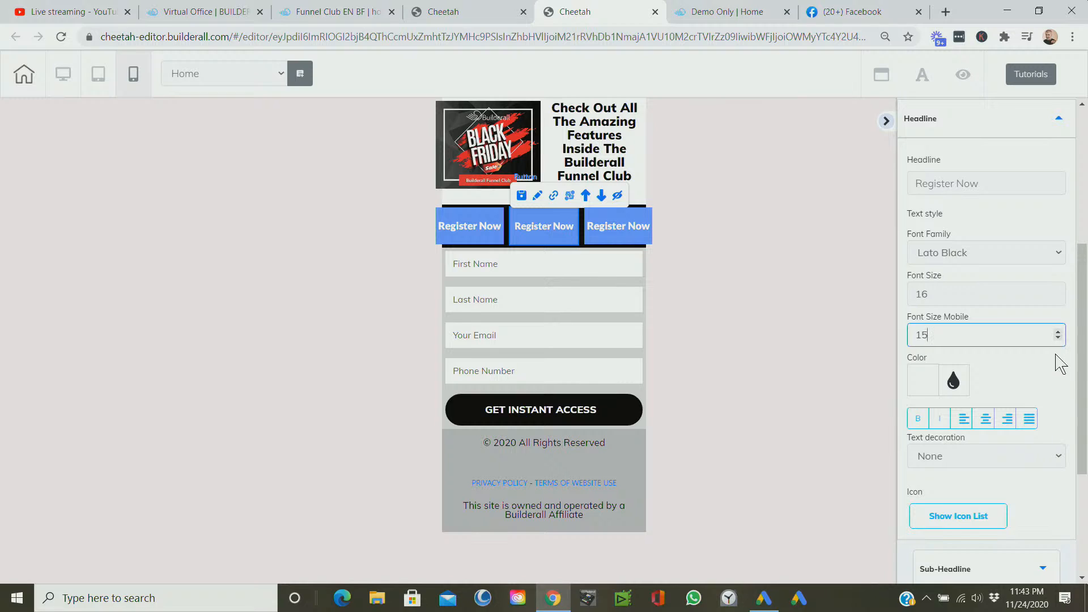
Set the third Register Now button's headline mobile font size to 15, matching the middle button.
left_click(621, 228)
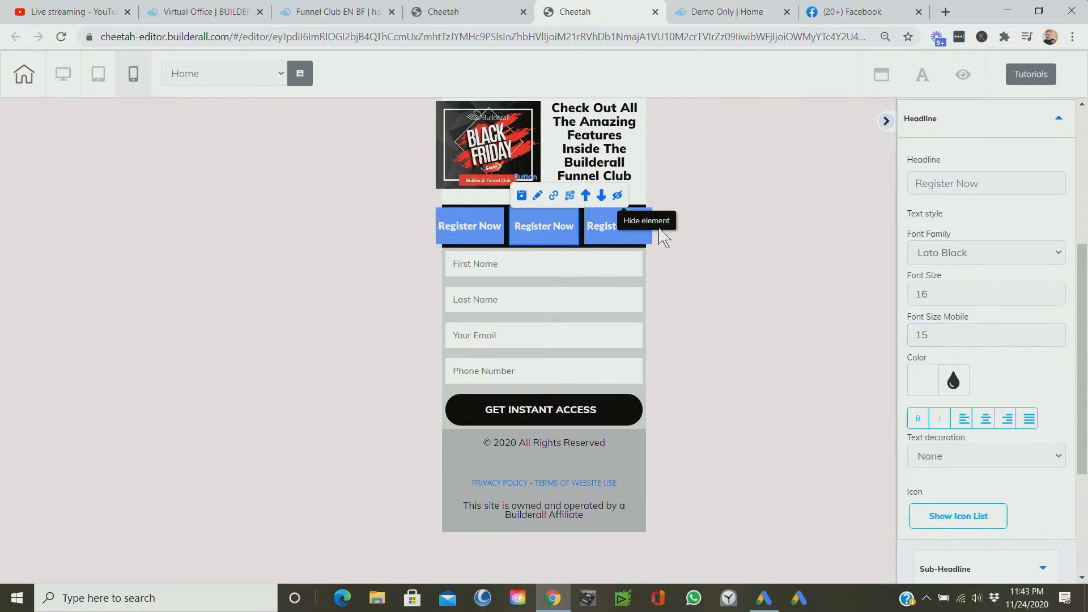
left_click(625, 240)
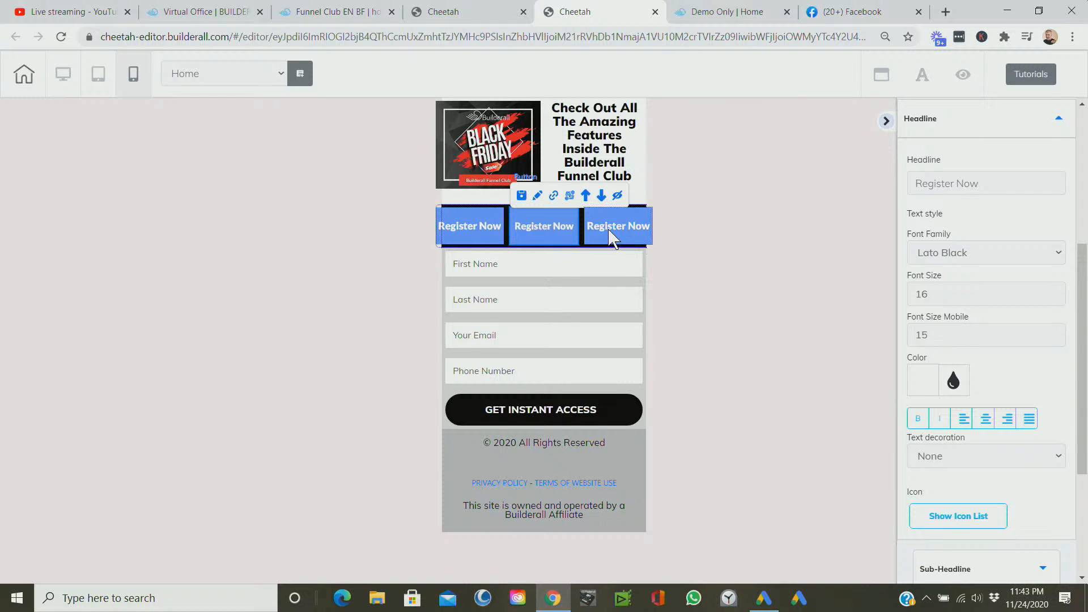
left_click(1060, 333)
left_click(1060, 333)
left_click(1061, 333)
left_click(1060, 333)
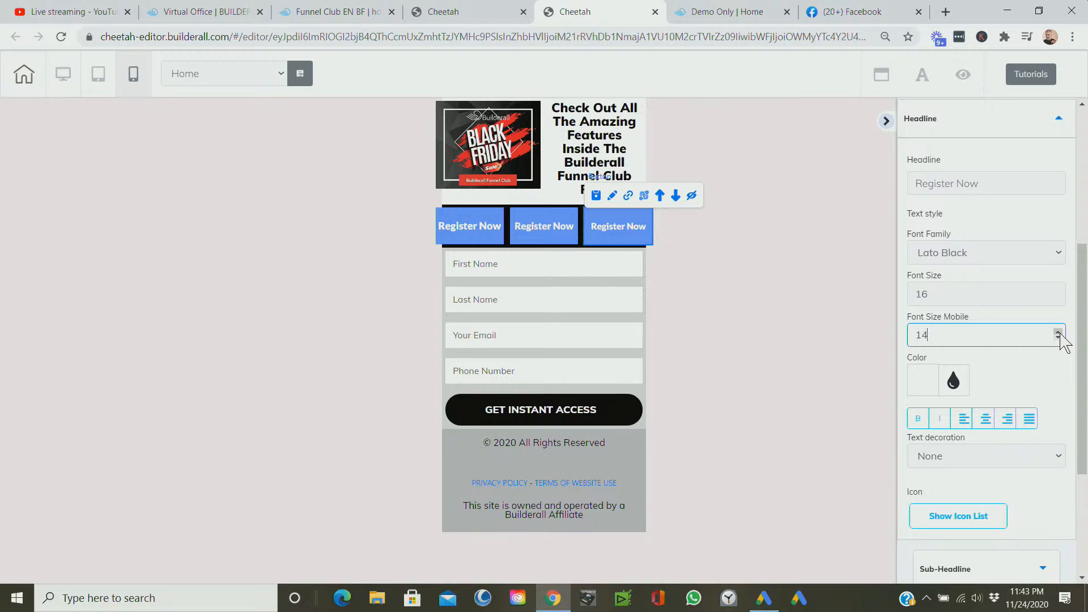
Set the first Register Now button's headline mobile font size to 15.
left_click(488, 228)
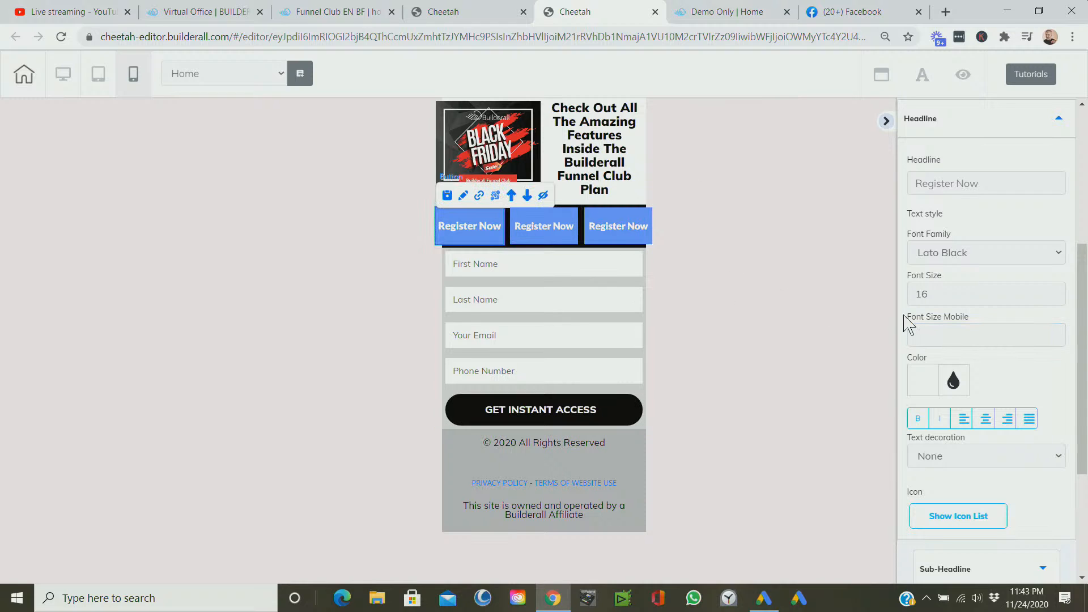
left_click(1057, 333)
left_click(1057, 333)
left_click(1057, 333)
left_click(1057, 333)
left_click(784, 339)
Return to the desktop view, then save and publish the site.
left_click(59, 75)
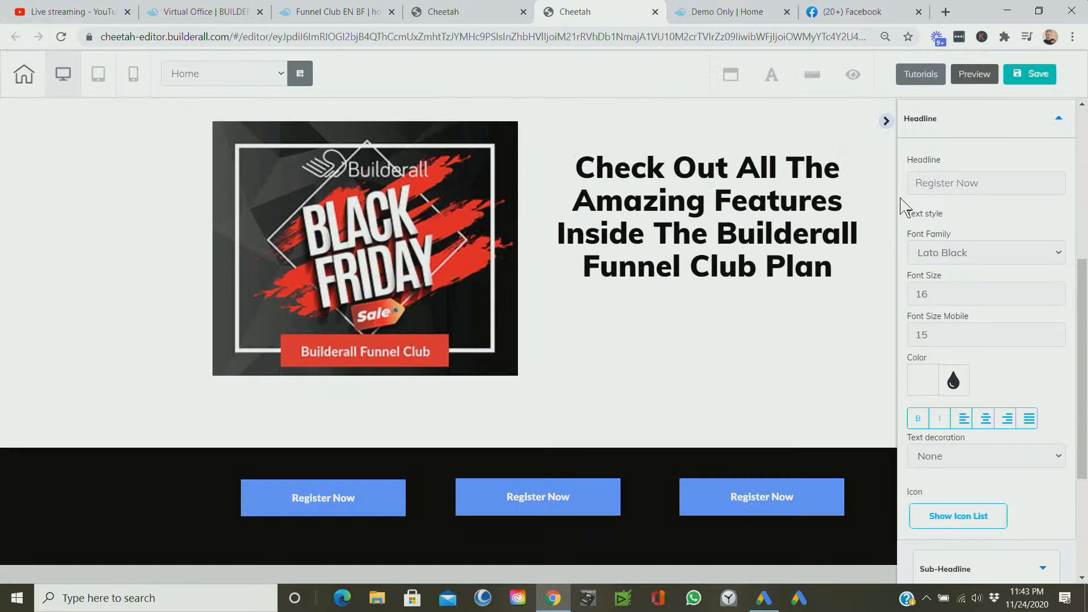
left_click(1031, 75)
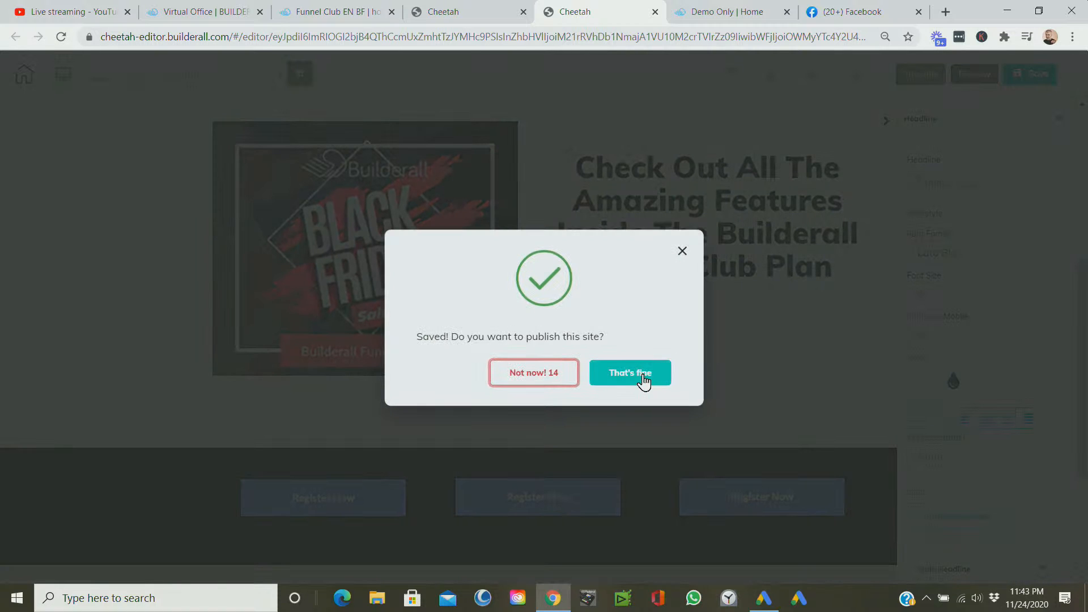
left_click(644, 380)
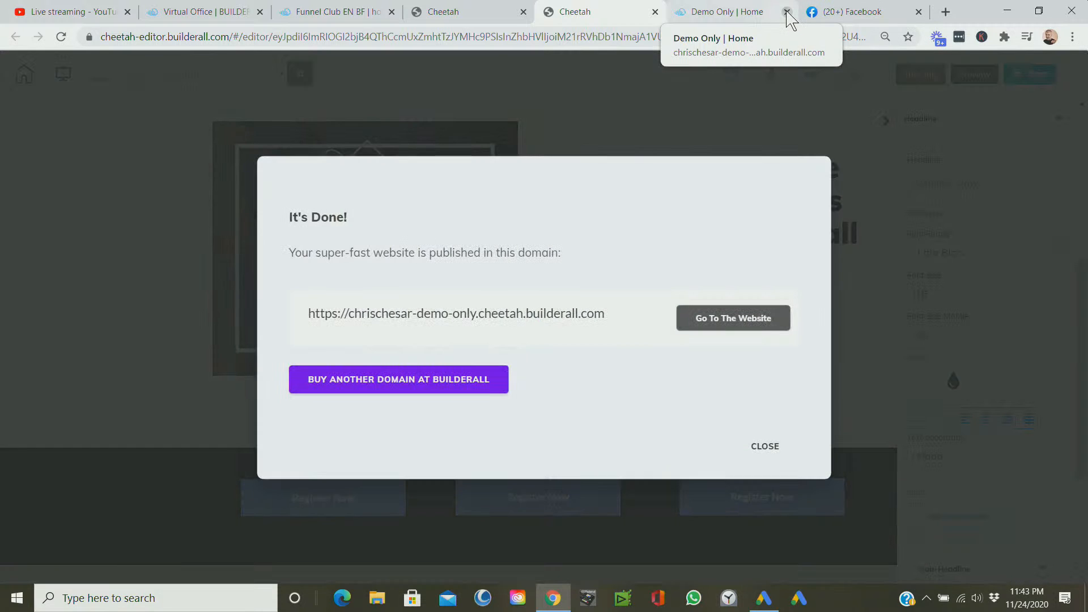
Replace the old Demo Only preview tab with the newly published website and reload the page.
left_click(786, 11)
left_click(726, 319)
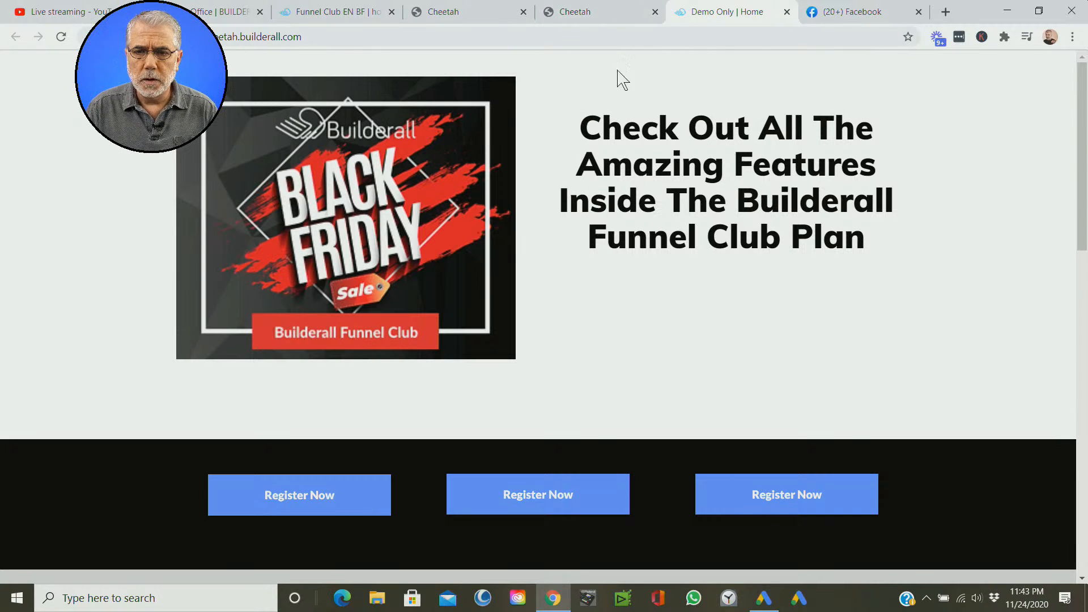
left_click(60, 37)
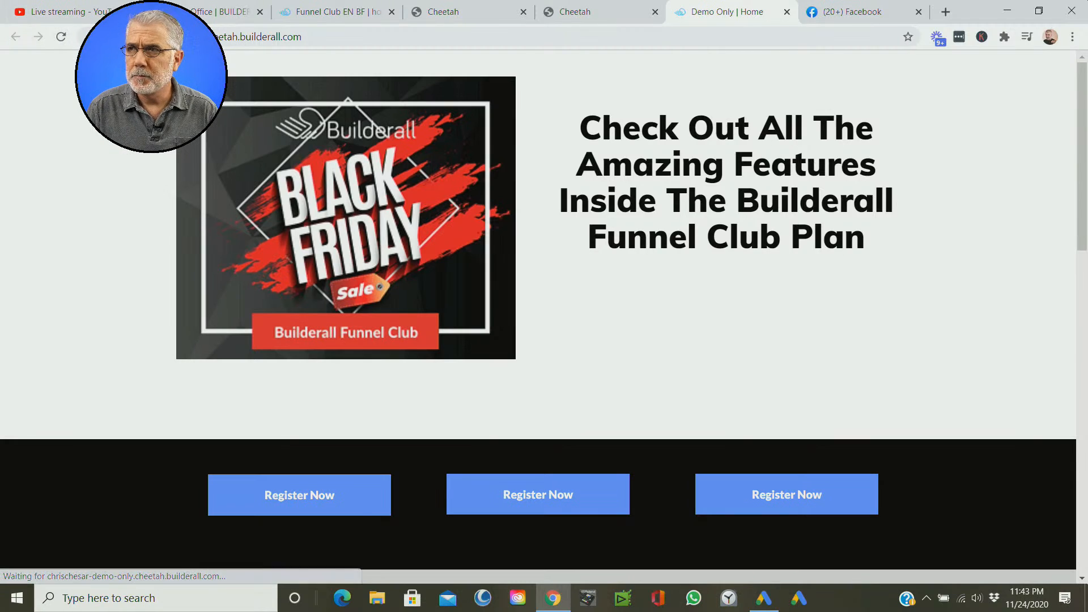
left_click(61, 36)
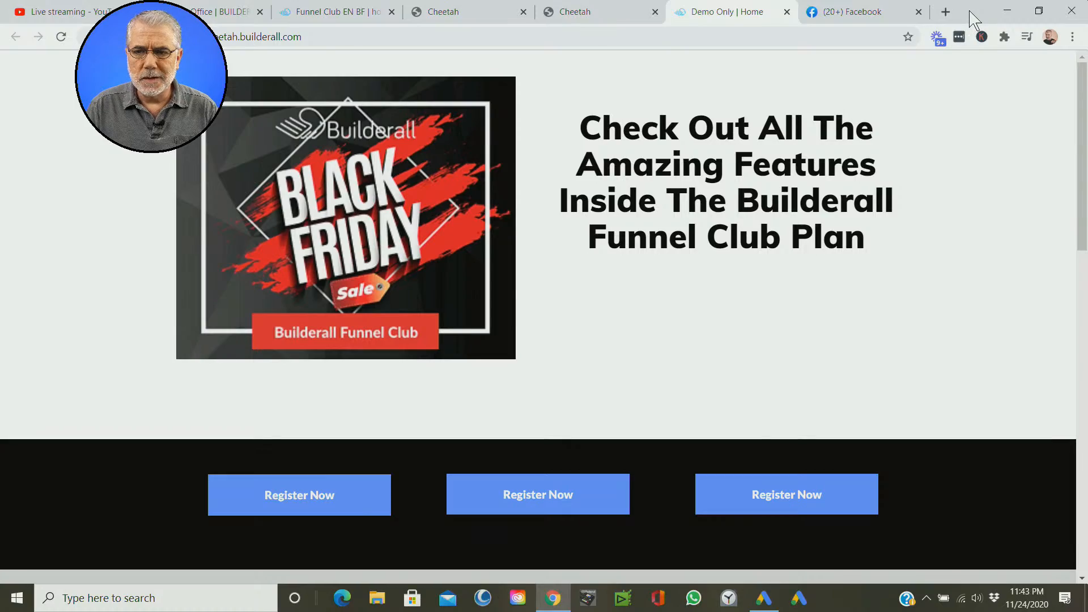
Narrow the browser window to phone width and examine how the published page's image, headline and buttons line up.
left_click_drag(974, 12, 5, 37)
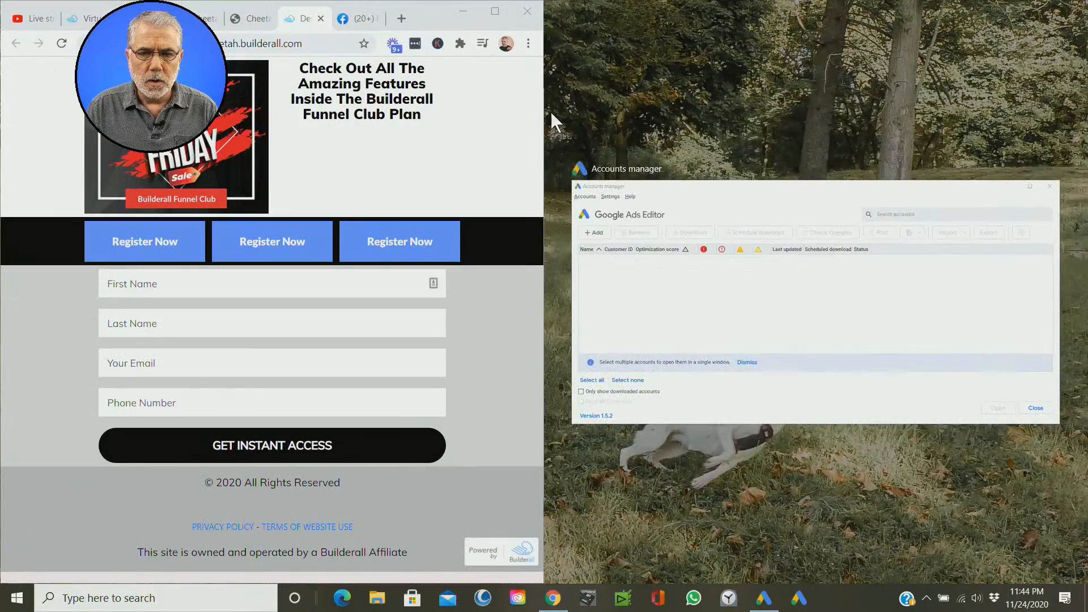
left_click(546, 129)
left_click_drag(544, 134, 308, 126)
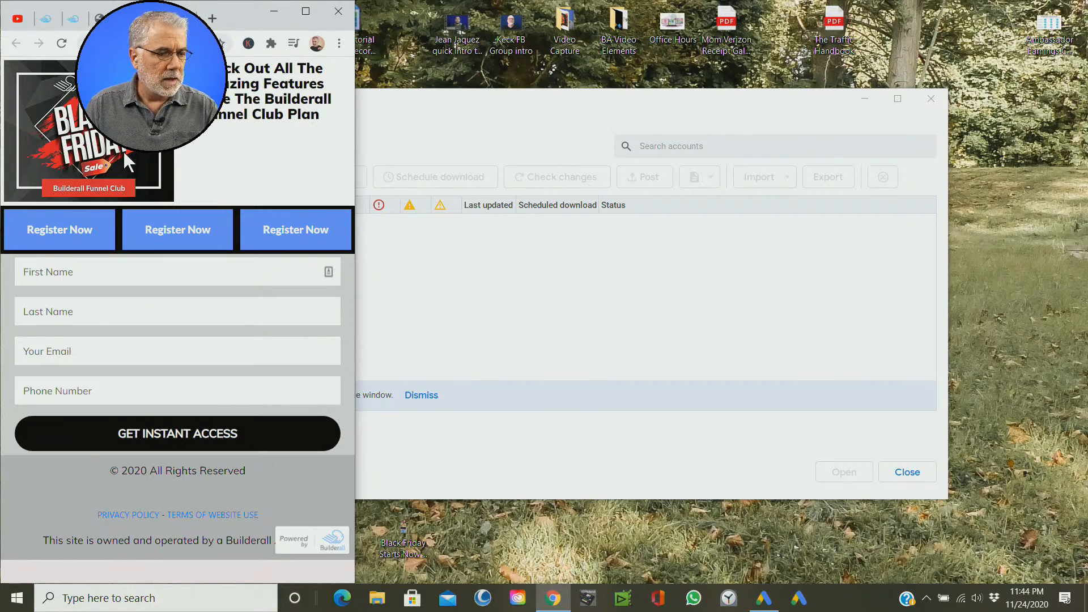
left_click_drag(239, 20, 663, 37)
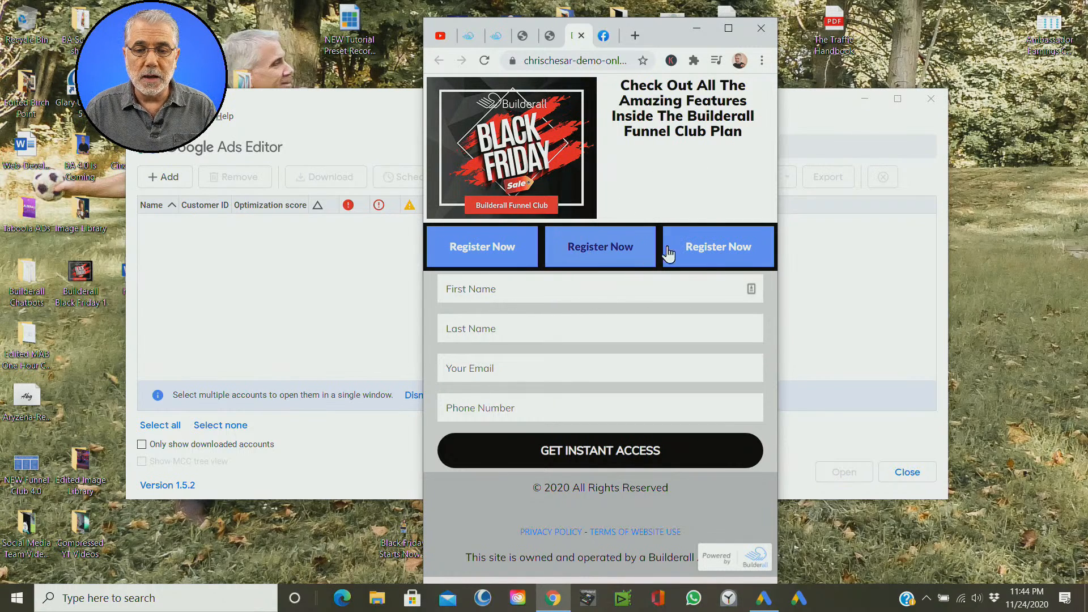
left_click(718, 250)
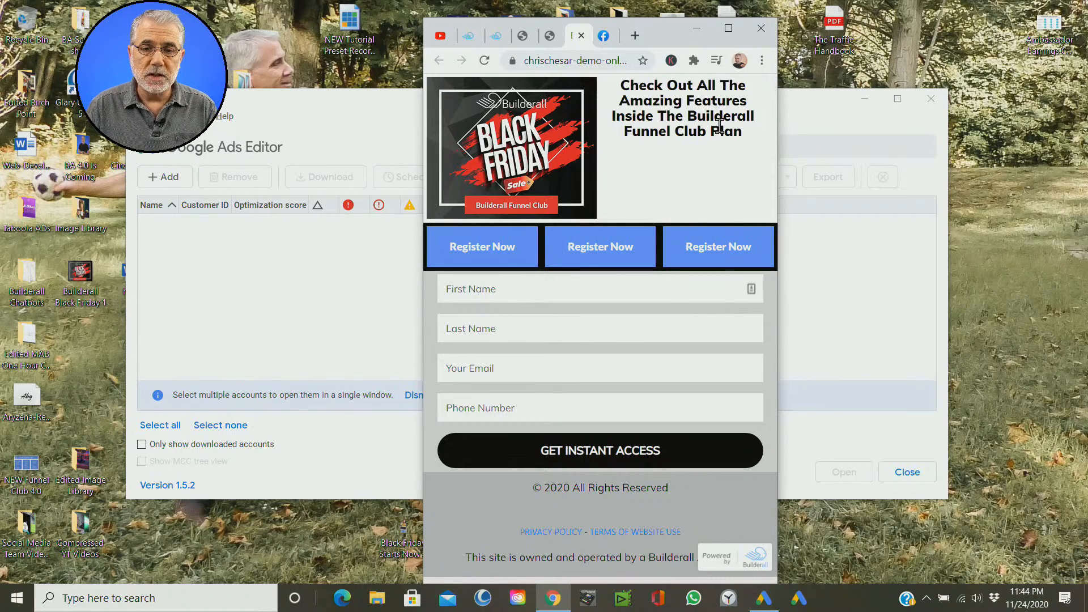
Maximize the browser window and return to the Cheetah editor, closing the publishing dialog.
left_click(728, 27)
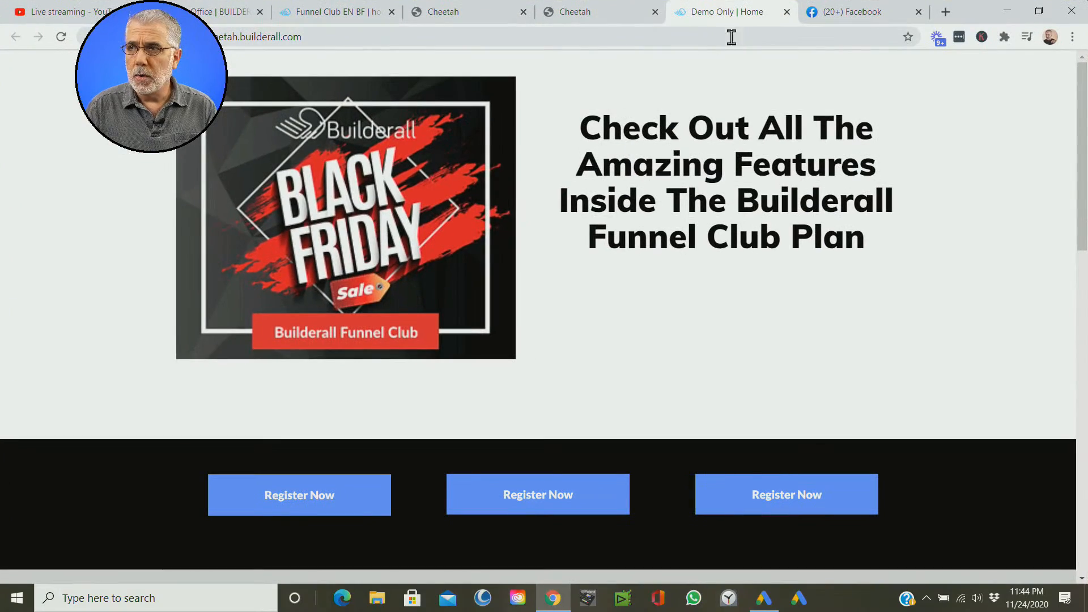
left_click(584, 20)
left_click(762, 447)
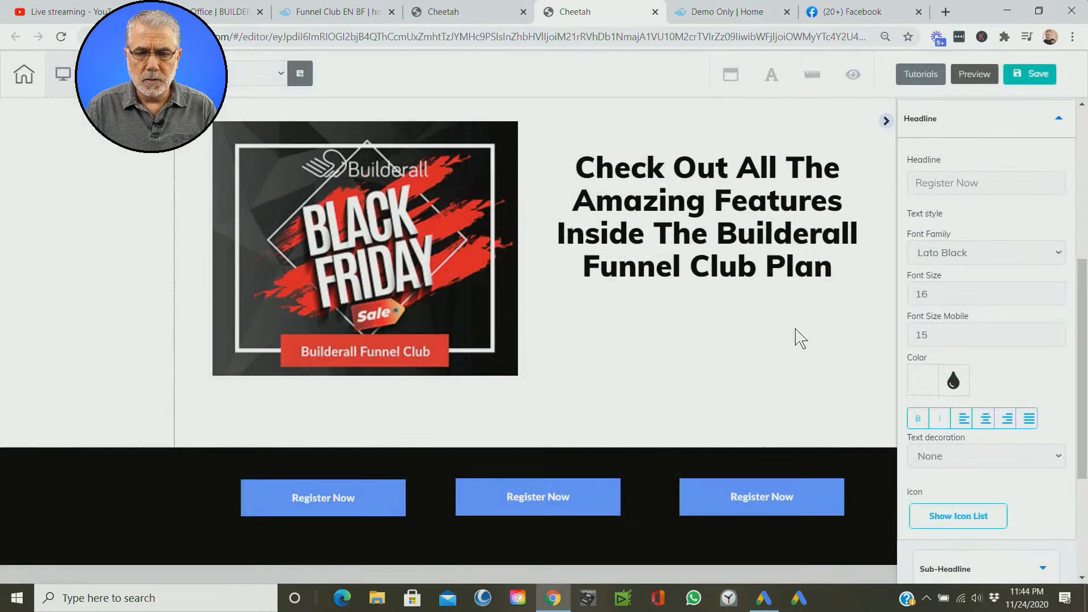
Move the headline slightly higher beside the Black Friday image.
left_click_drag(695, 235, 686, 214)
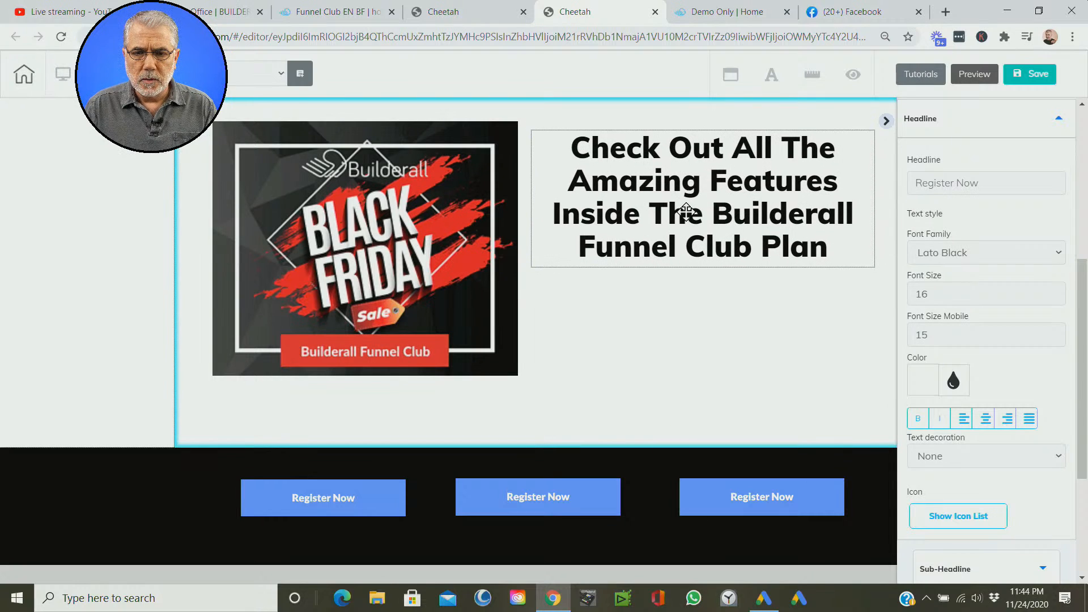
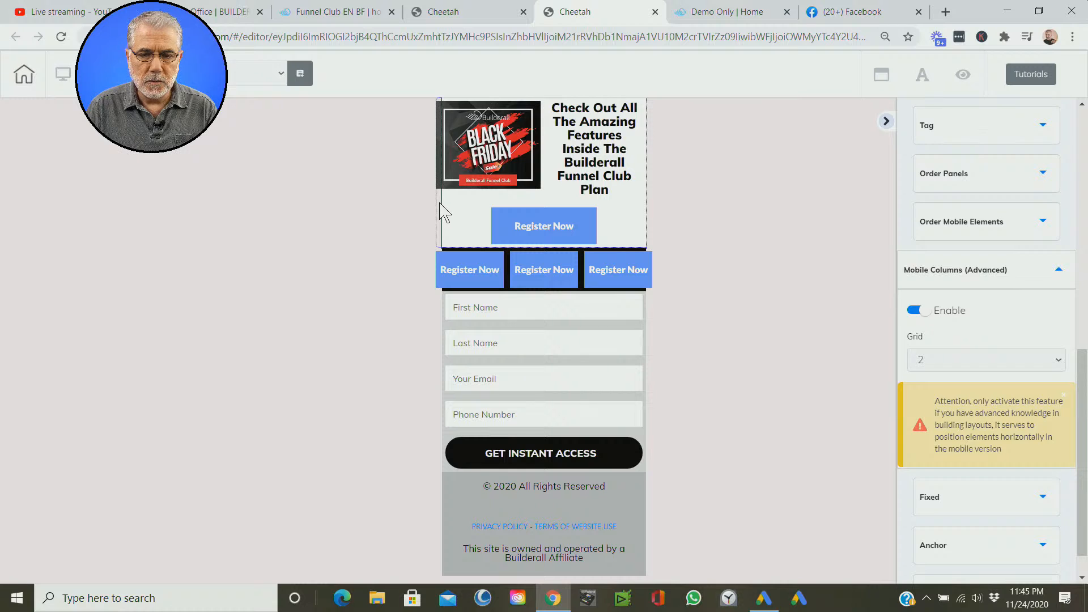
Try a Mobile Columns grid of 3 on the image and headline panel, and return the grid to 2.
left_click(1063, 367)
left_click(958, 392)
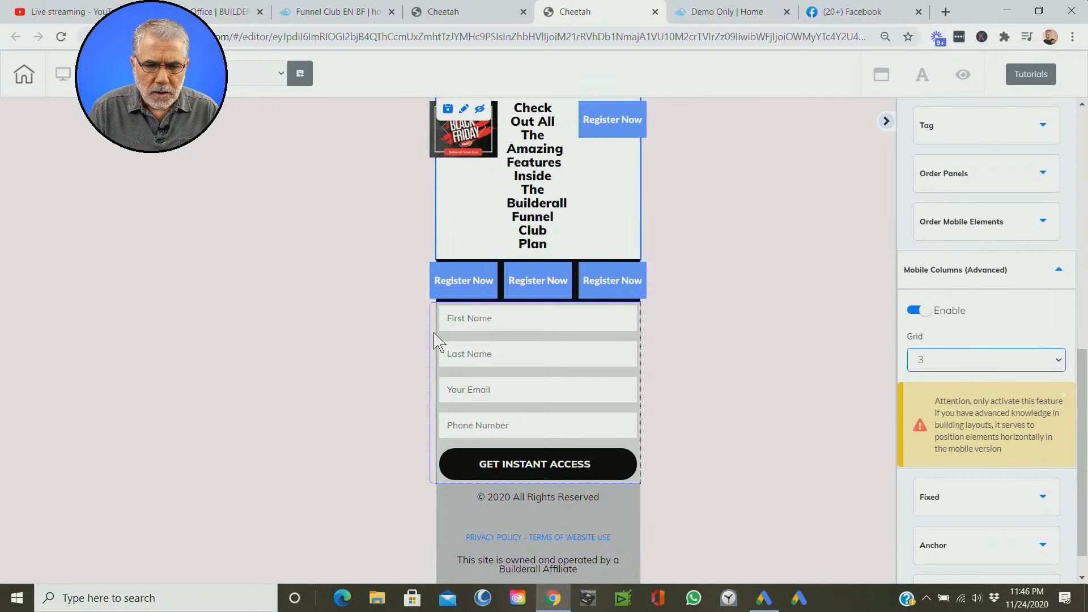
left_click(434, 188)
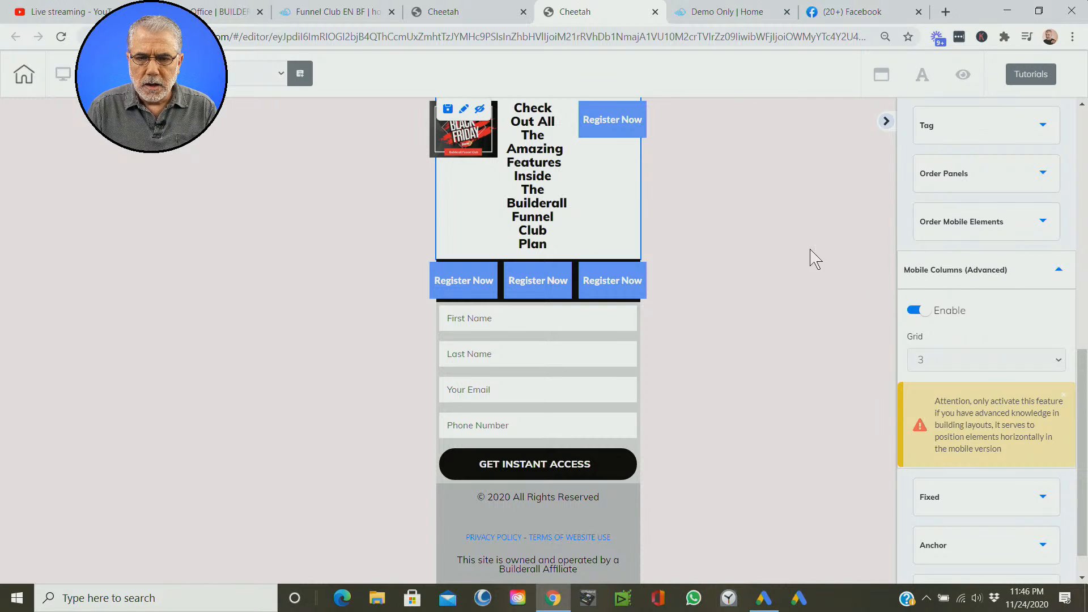
key("ctrl")
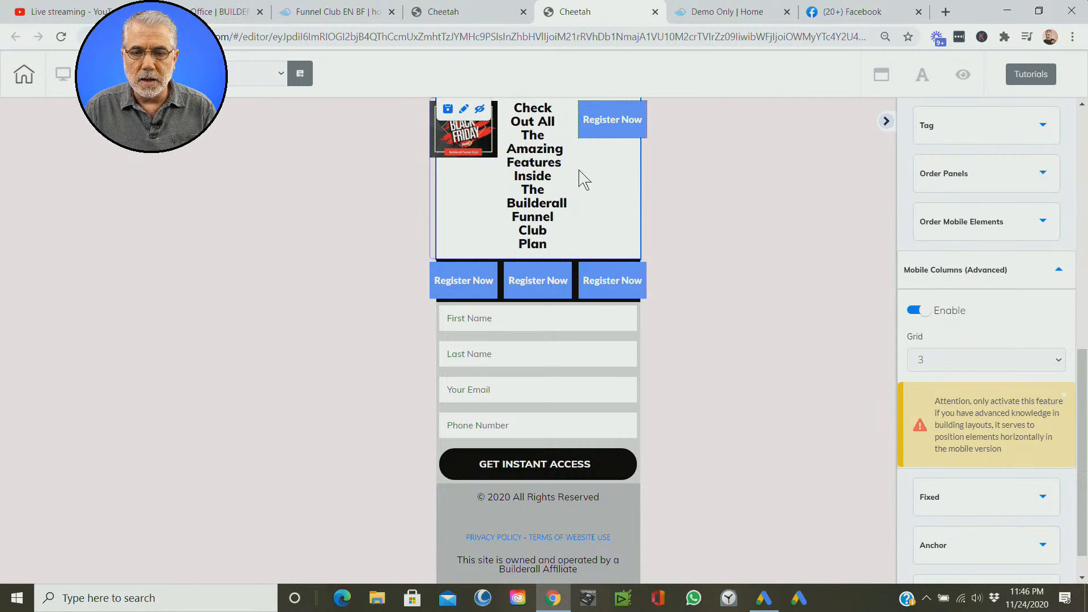
left_click(1057, 362)
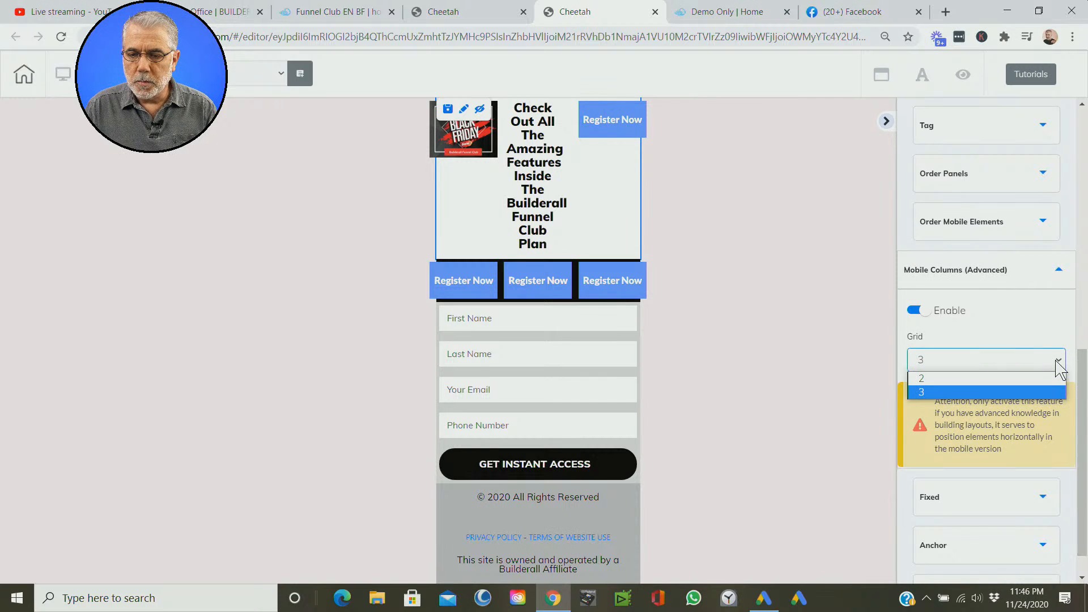
left_click(437, 190)
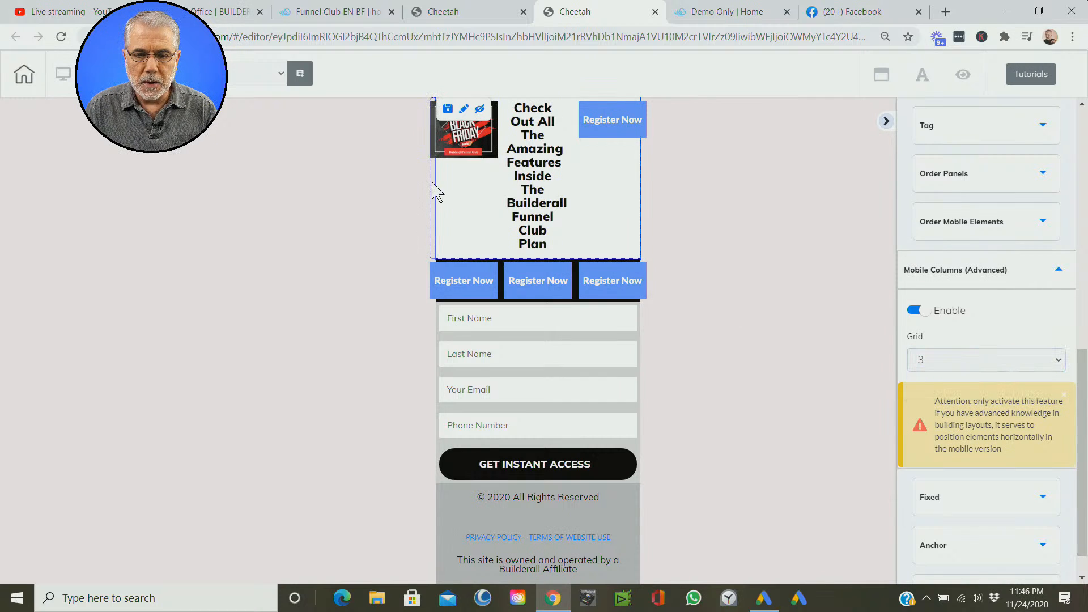
left_click(1057, 363)
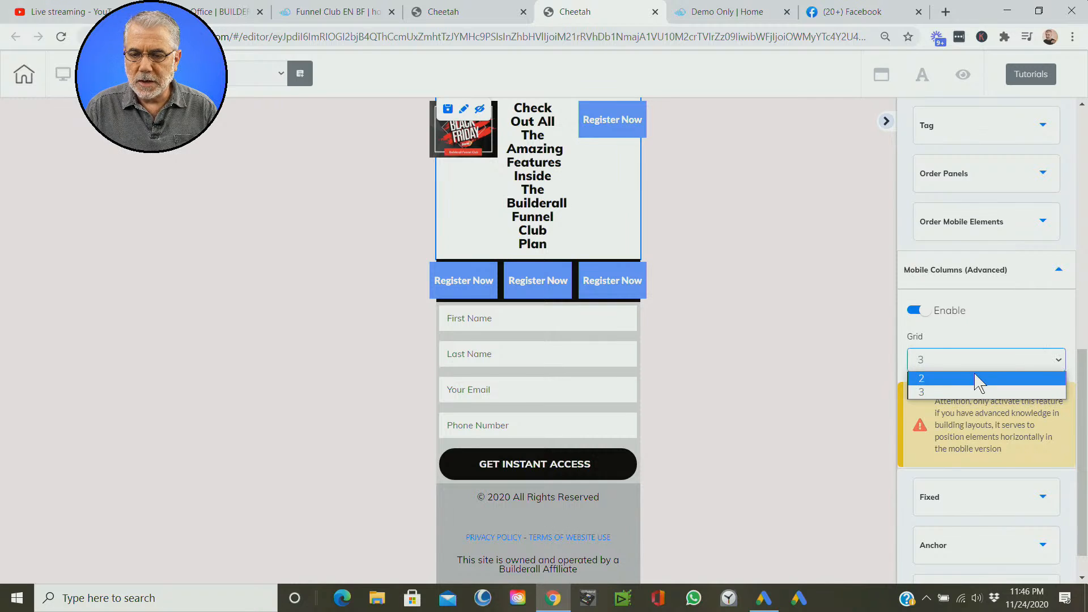
left_click(956, 379)
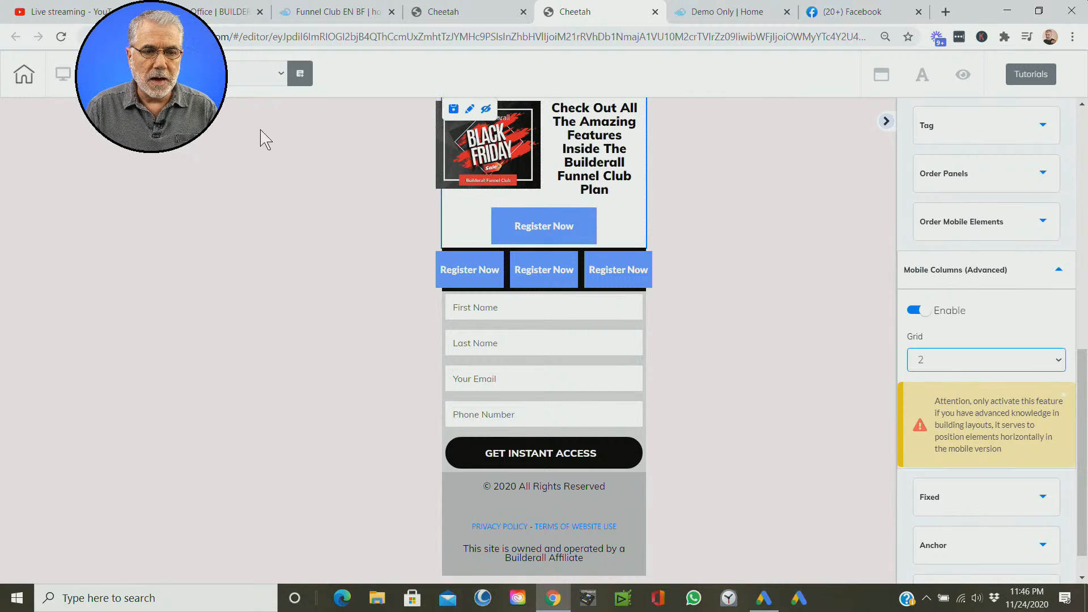
In the desktop view, clone the Register Now button below the headline and stack the two buttons closely beneath it.
left_click(60, 79)
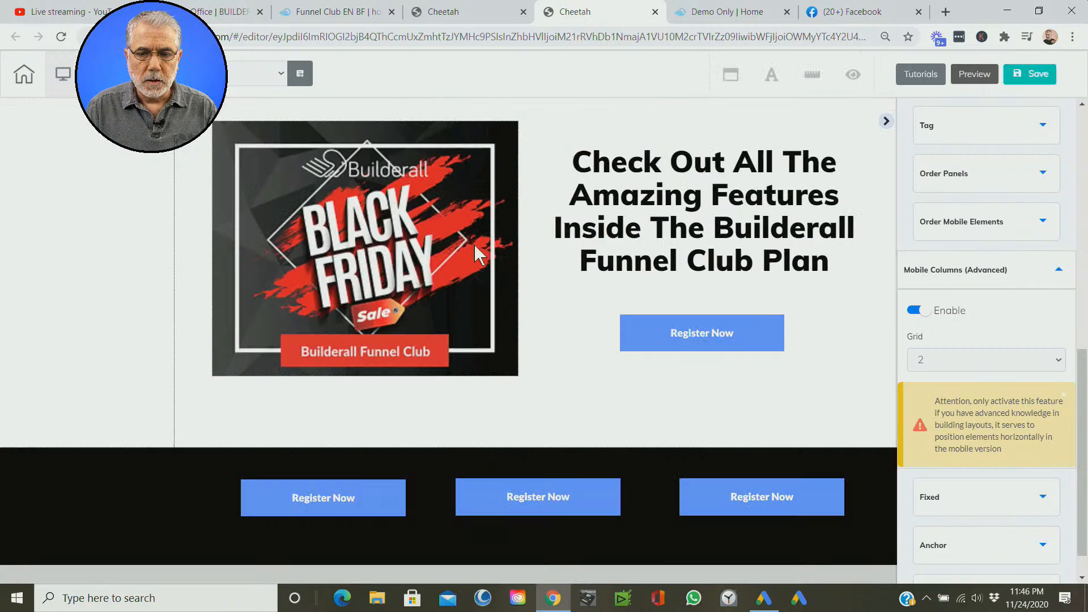
left_click(659, 333)
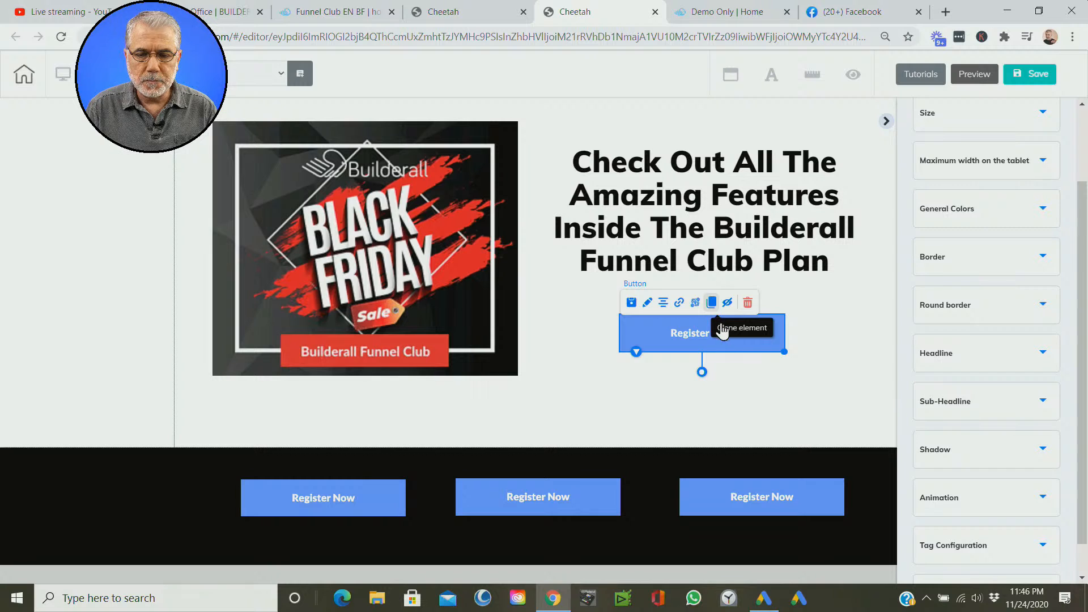
left_click(711, 302)
mouse_move(718, 348)
left_mouse_down()
mouse_move(782, 395)
mouse_move(662, 380)
left_mouse_up()
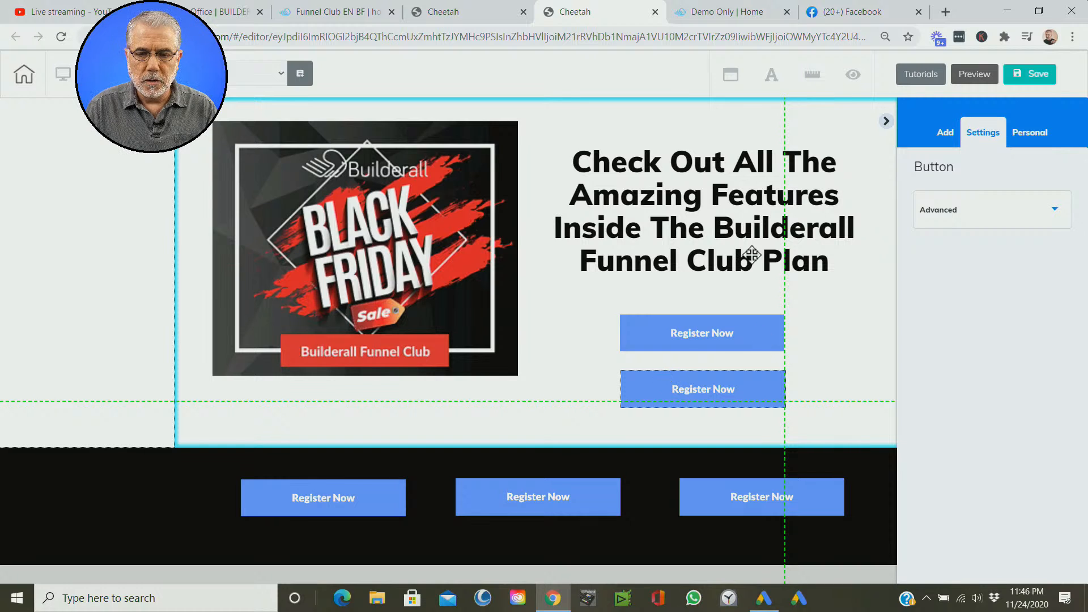
left_click_drag(695, 340, 689, 313)
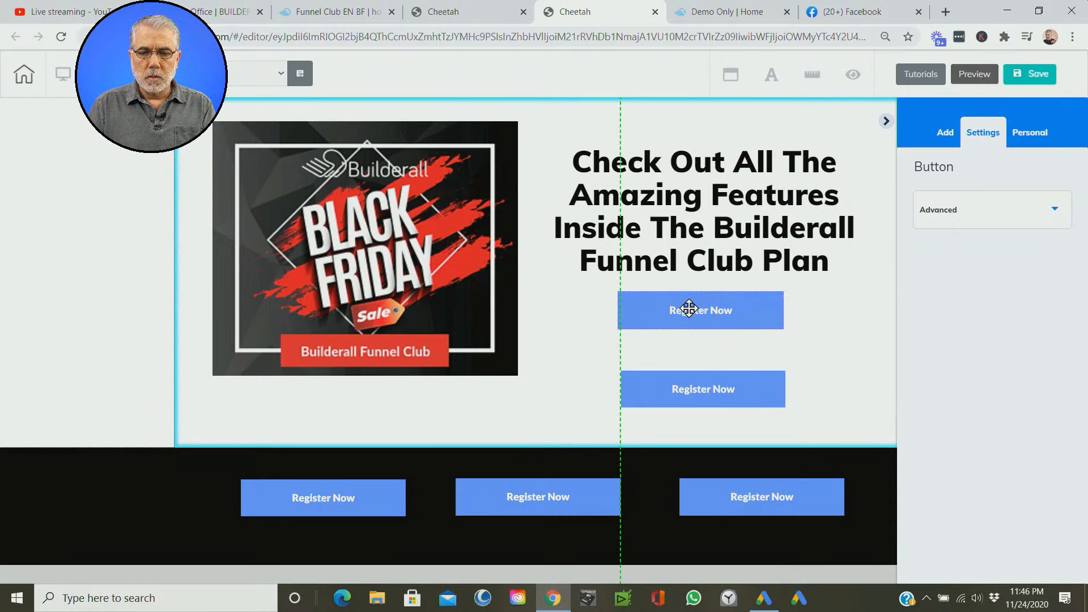
left_click_drag(704, 392, 705, 363)
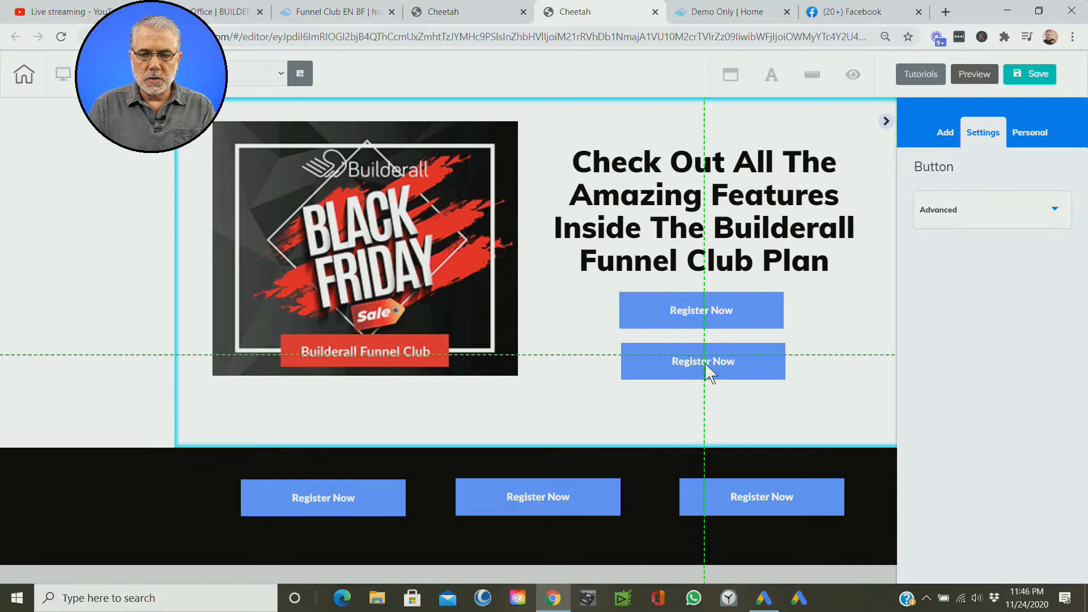
Check the Mobile Columns grid setting of the panel holding the image, headline and two buttons.
left_click(853, 335)
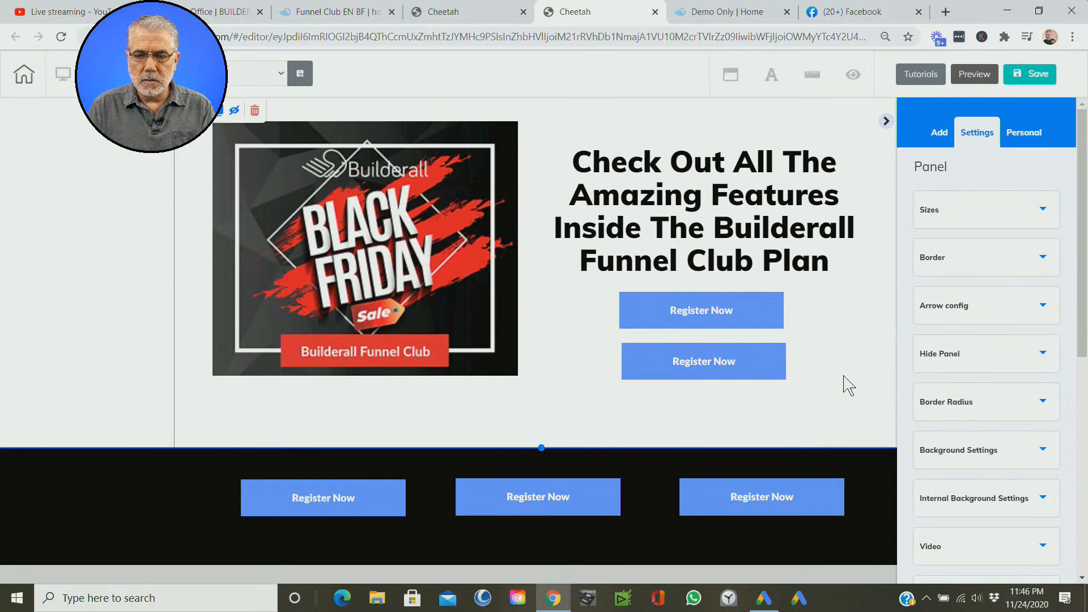
scroll(961, 409, "down", 7)
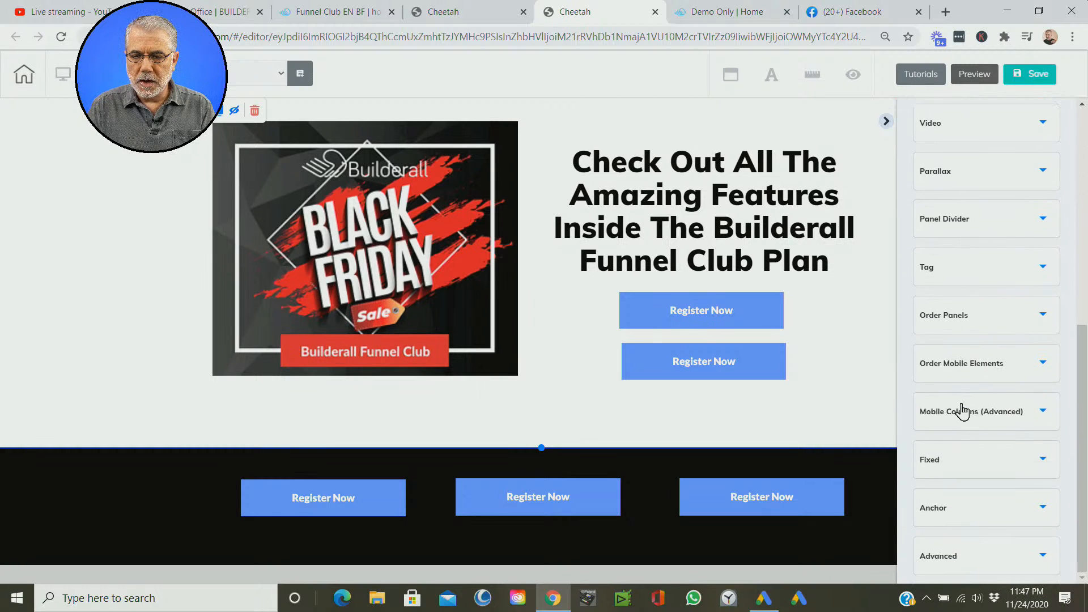
left_click(1039, 412)
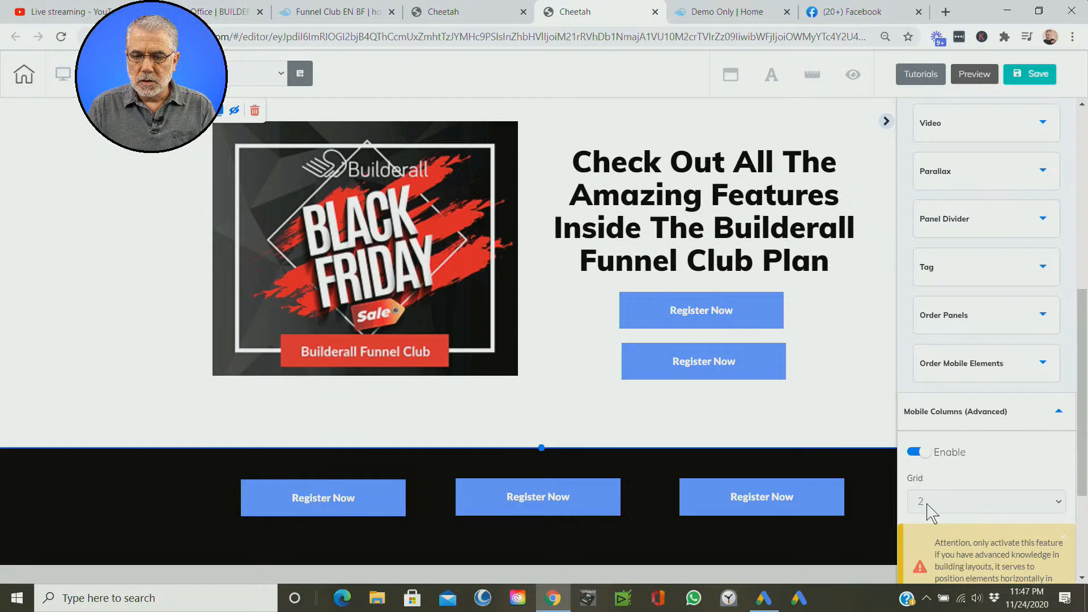
scroll(941, 513, "down", 3)
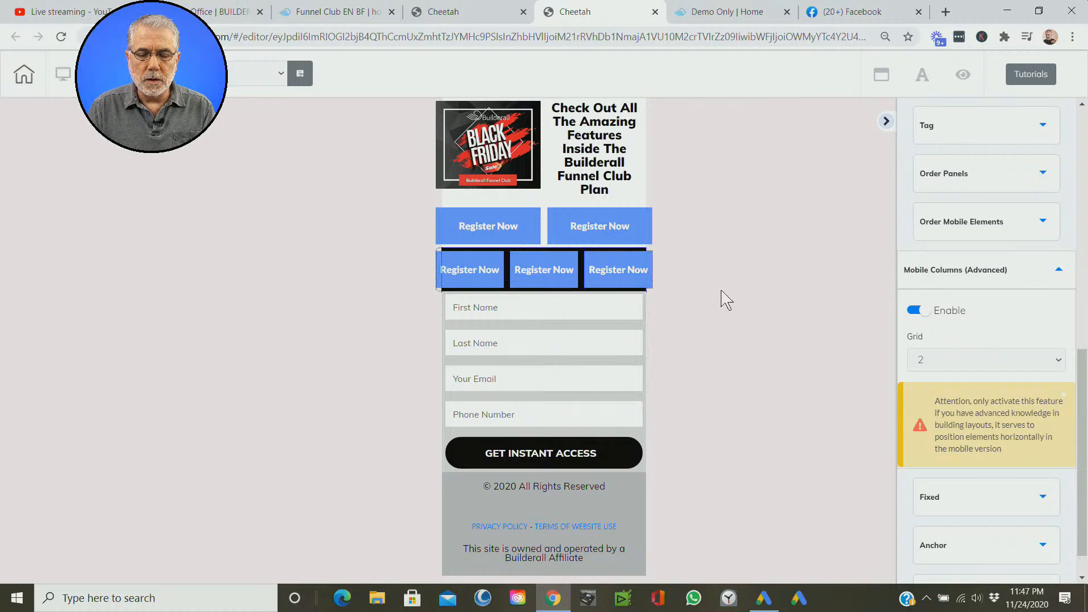
In the mobile view, set the right lateral spacing of the third Register Now button in the black row to 22.
left_click(646, 271)
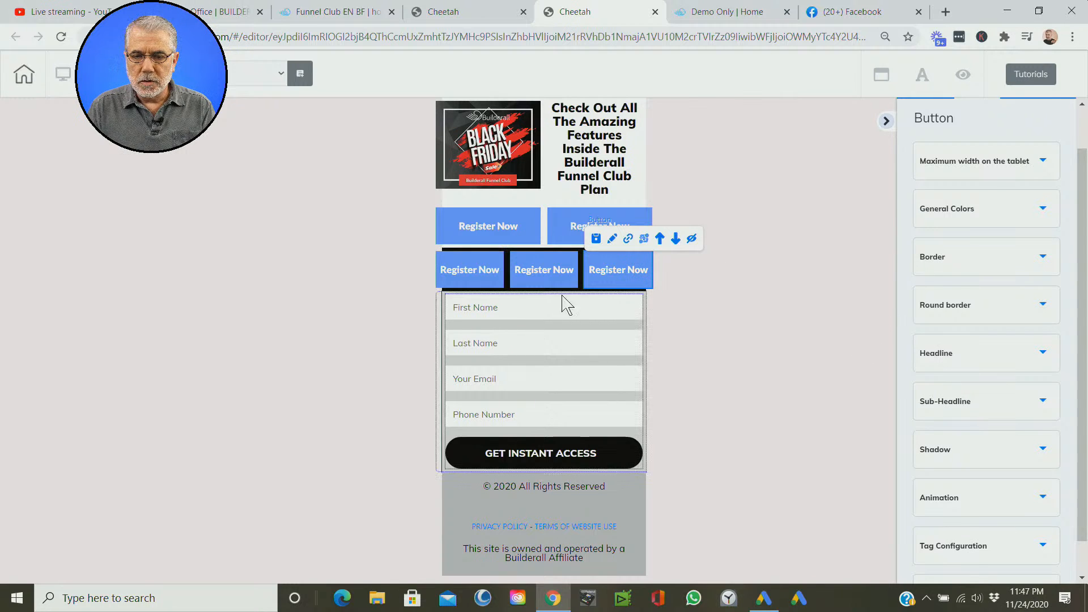
scroll(947, 389, "down", 1)
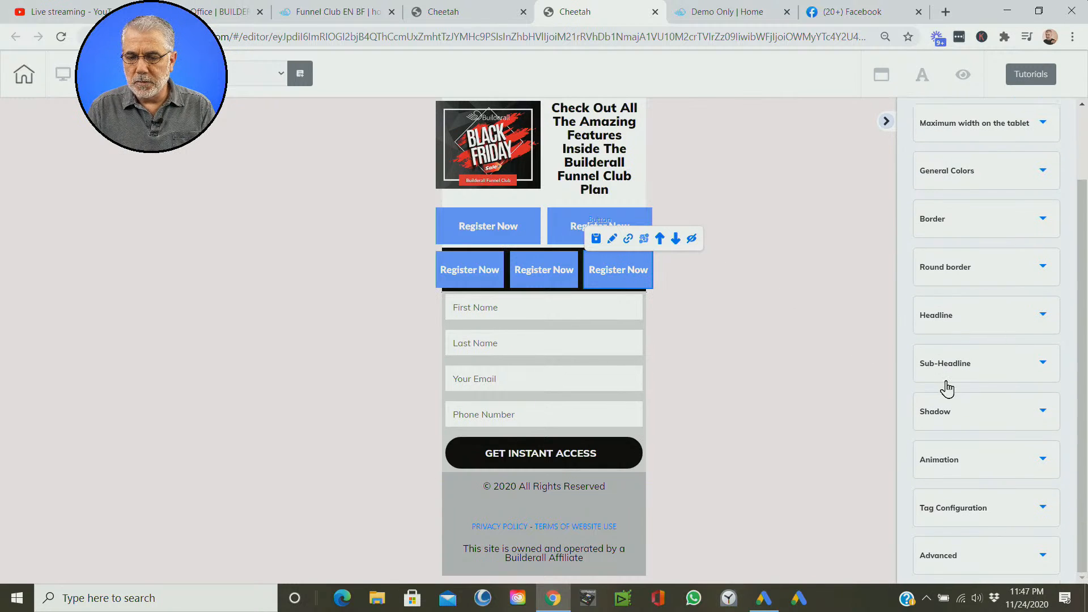
left_click(1040, 558)
scroll(994, 510, "down", 6)
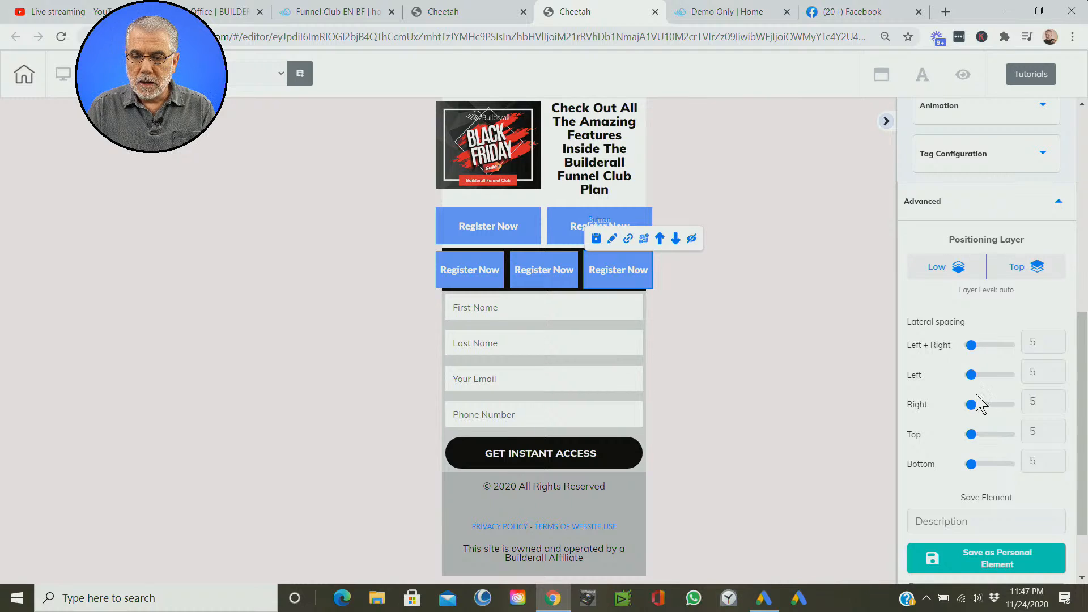
left_click_drag(971, 404, 978, 405)
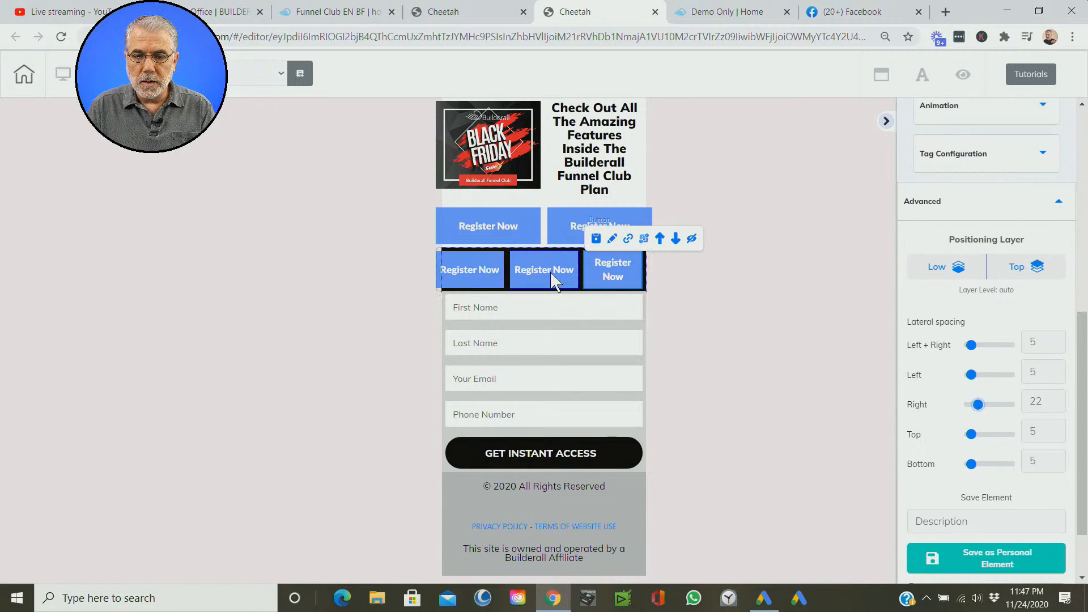
Set the first black-row button's lateral spacing to 22 on its left side and 5 on its right side.
left_click(475, 275)
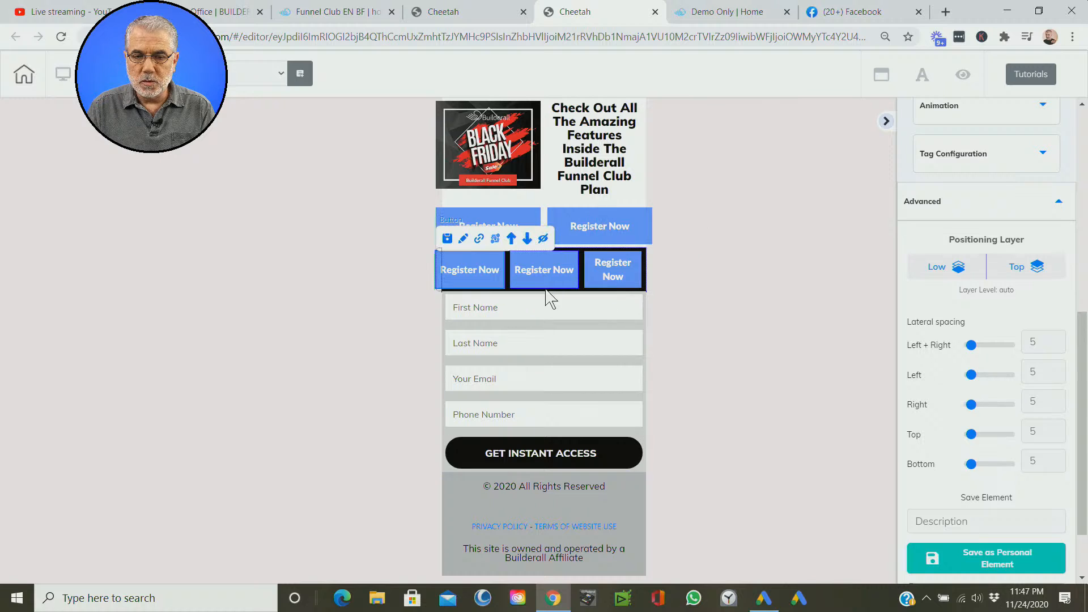
double_click(1027, 401)
type("22")
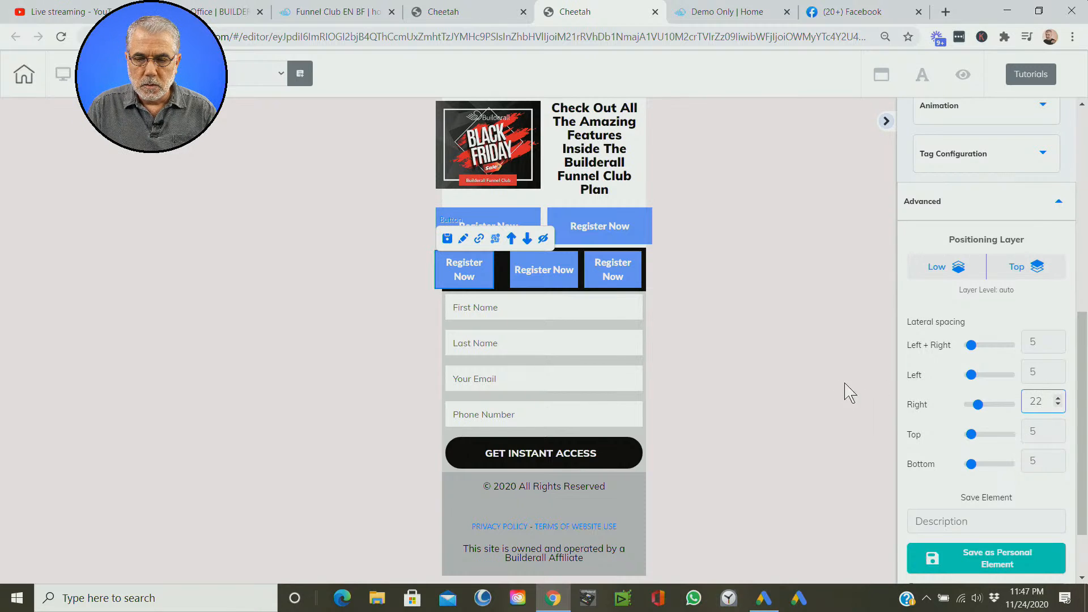
left_click_drag(1043, 401, 1021, 401)
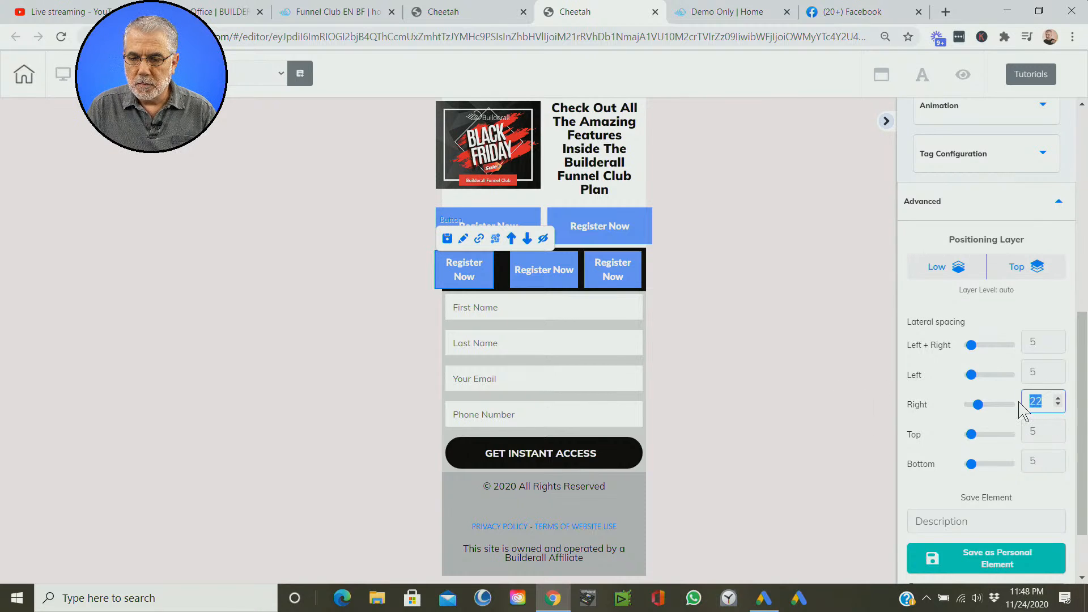
type("5")
left_click_drag(1044, 372, 1023, 379)
type("22")
left_click(842, 380)
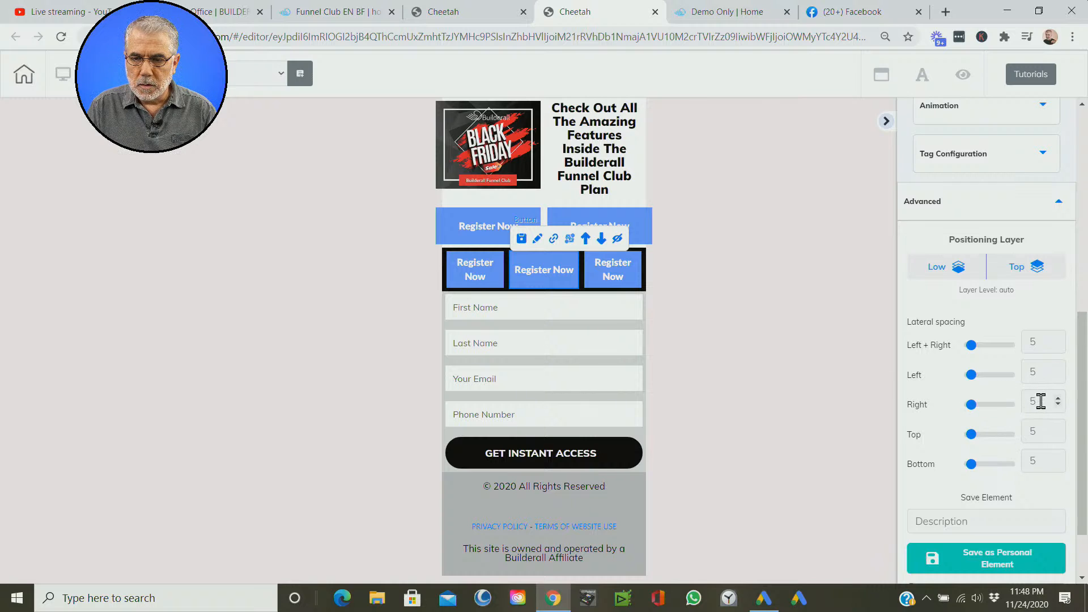
Try a lateral spacing of 11 on the middle black-row button, and reset it to 5.
left_click_drag(1041, 401, 1013, 374)
type("1111")
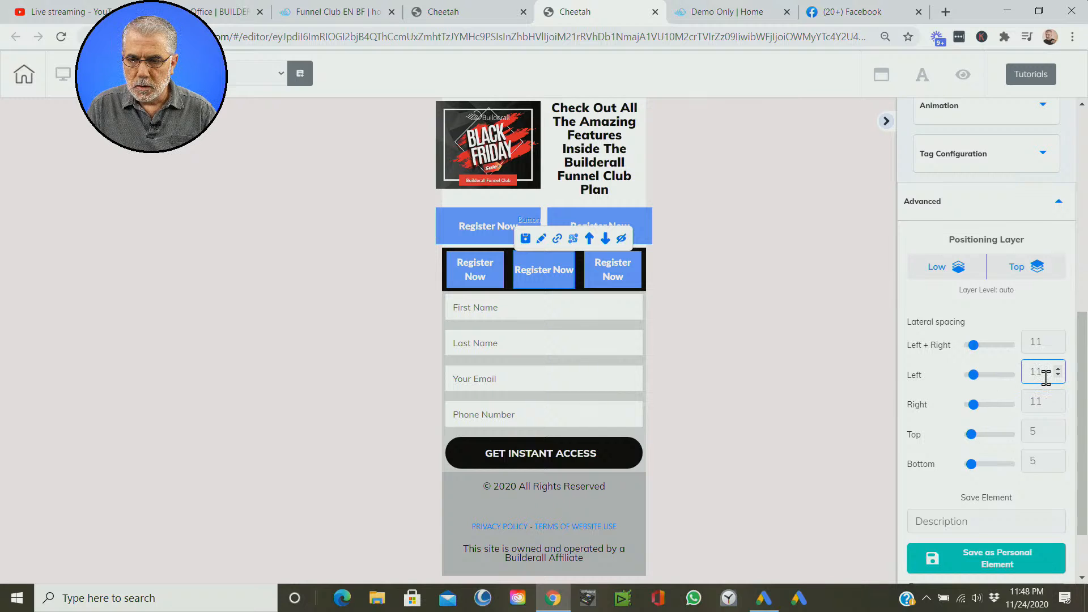
left_click_drag(1046, 374, 1014, 381)
type("5")
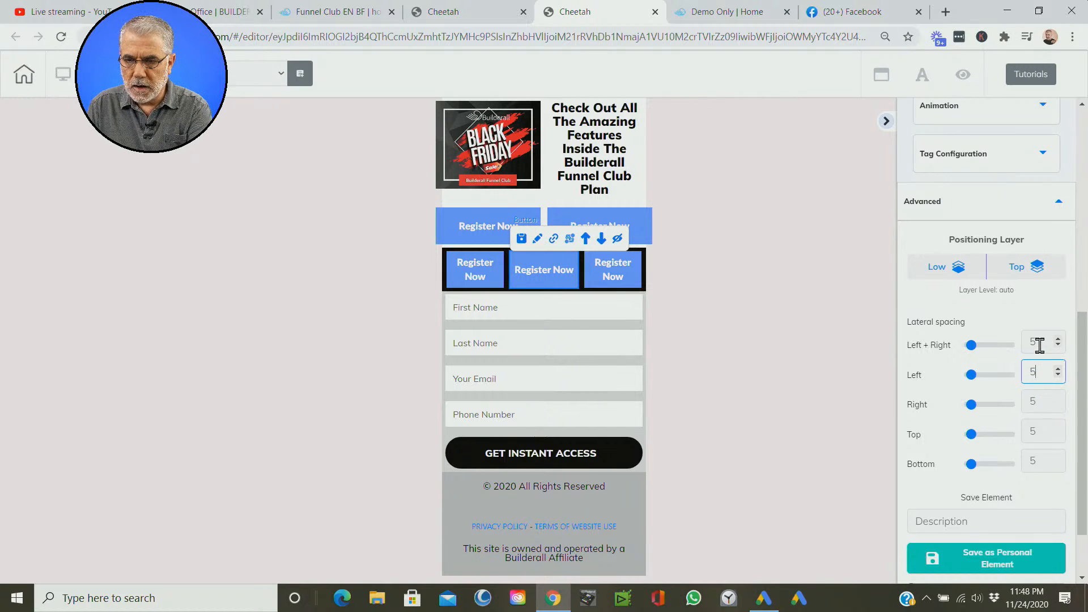
Try uneven lateral spacing on the middle black-row button, with 22 on the right and 11 on the left.
left_click_drag(1040, 404, 1019, 404)
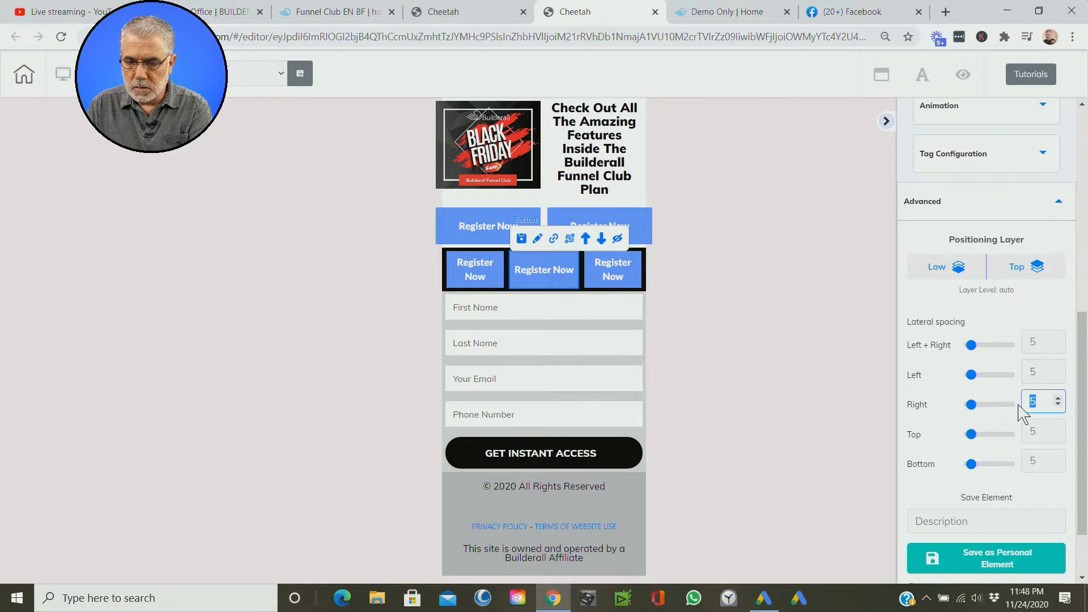
type("22")
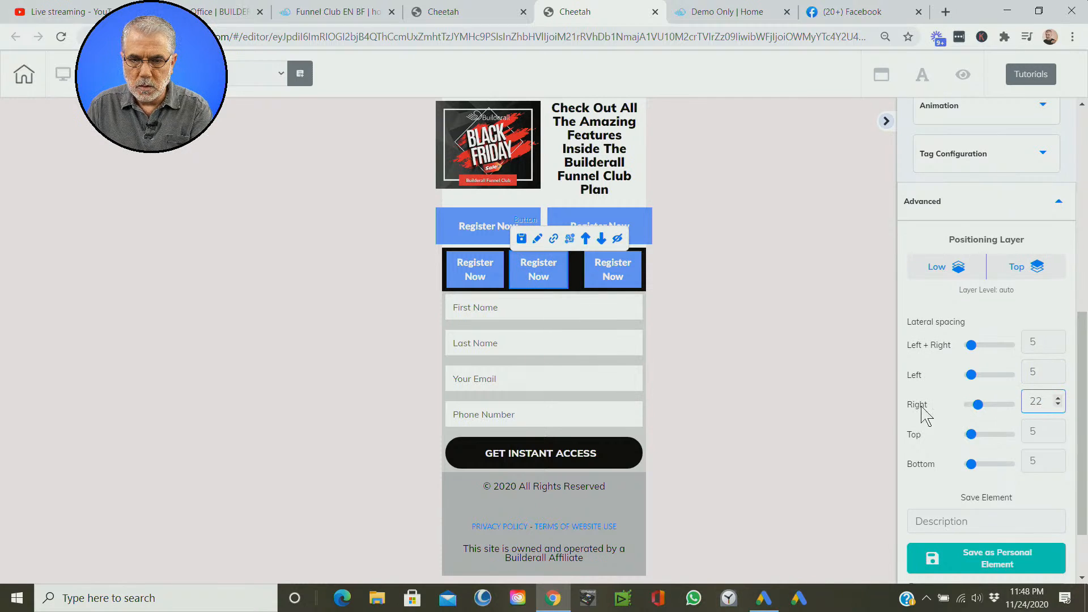
left_click_drag(975, 384, 974, 383)
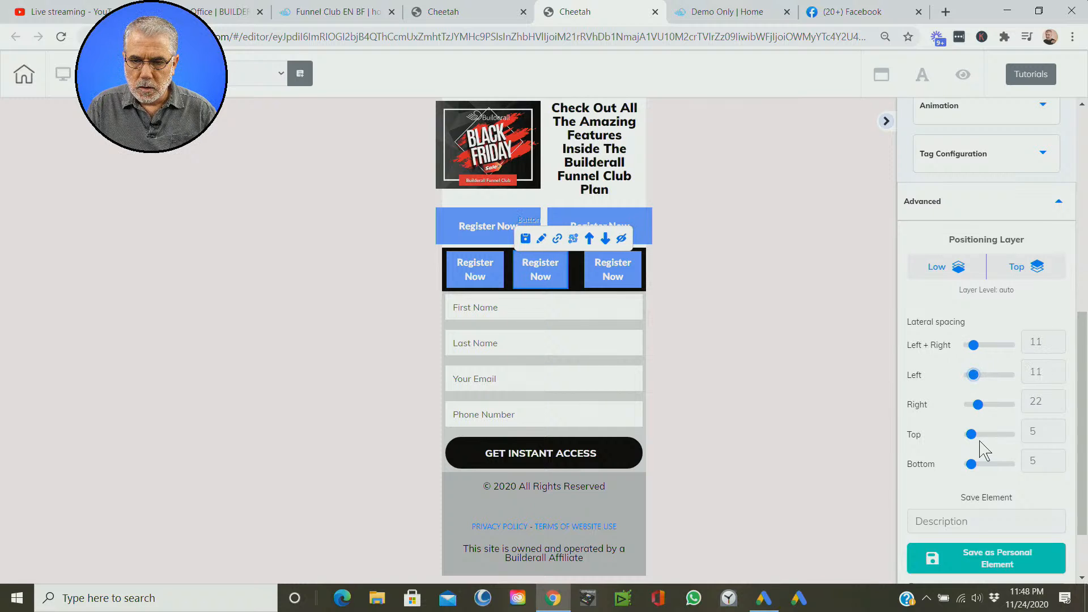
Try a combined left and right spacing of 16 on the middle black-row button, and reset it to 5.
left_click(974, 347)
left_click_drag(974, 347, 975, 347)
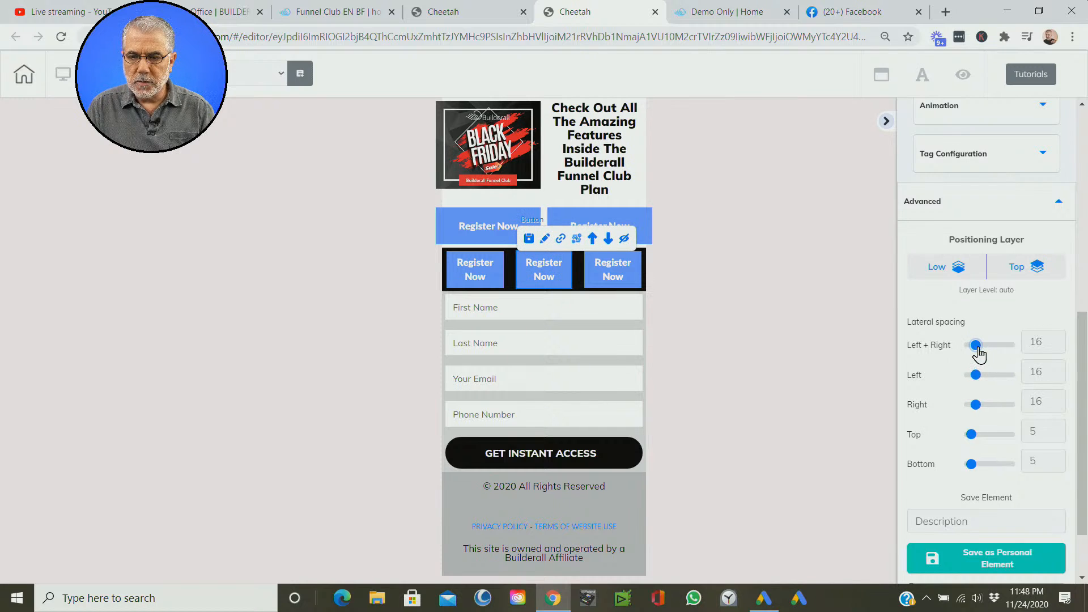
left_click_drag(976, 374, 972, 375)
left_click_drag(1047, 372, 1013, 374)
type("5")
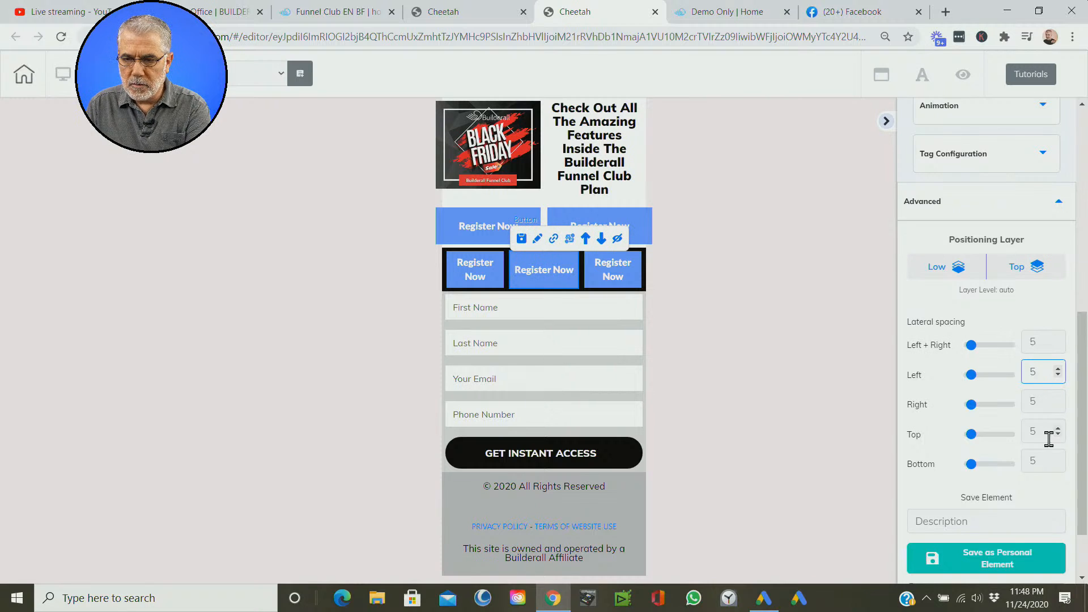
Try combined left and right spacings of 11 and 22 on the middle black-row button.
left_click_drag(1037, 340, 1020, 347)
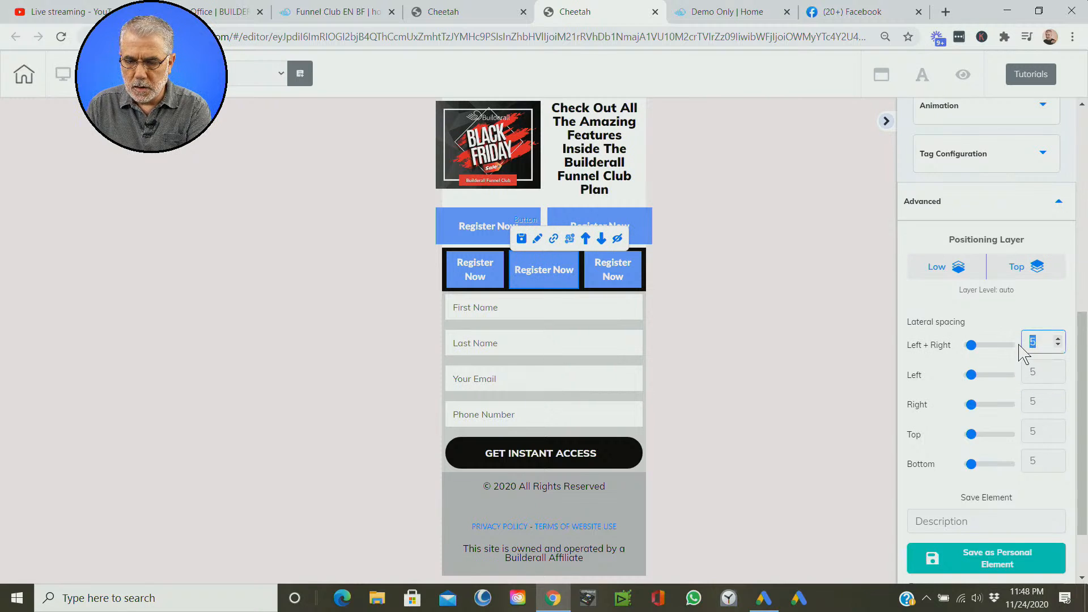
type("11")
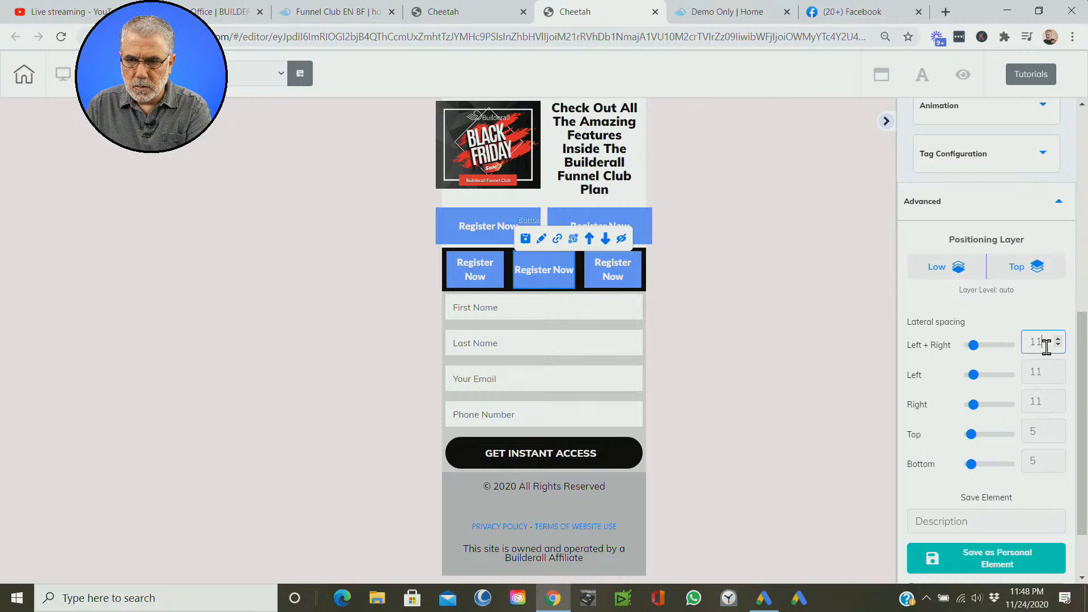
double_click(1038, 341)
type("22")
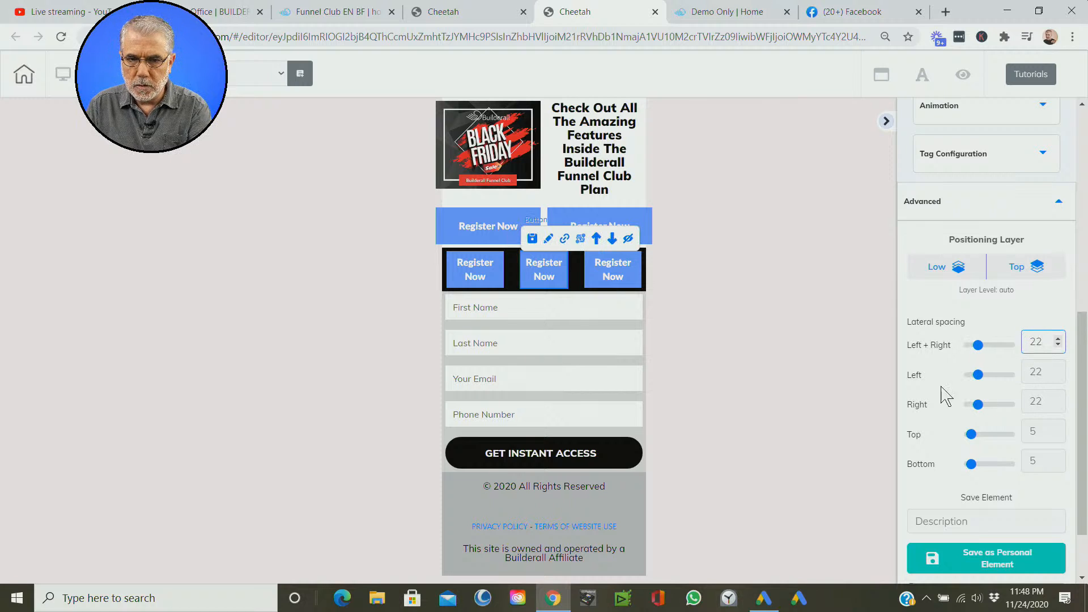
left_click(823, 383)
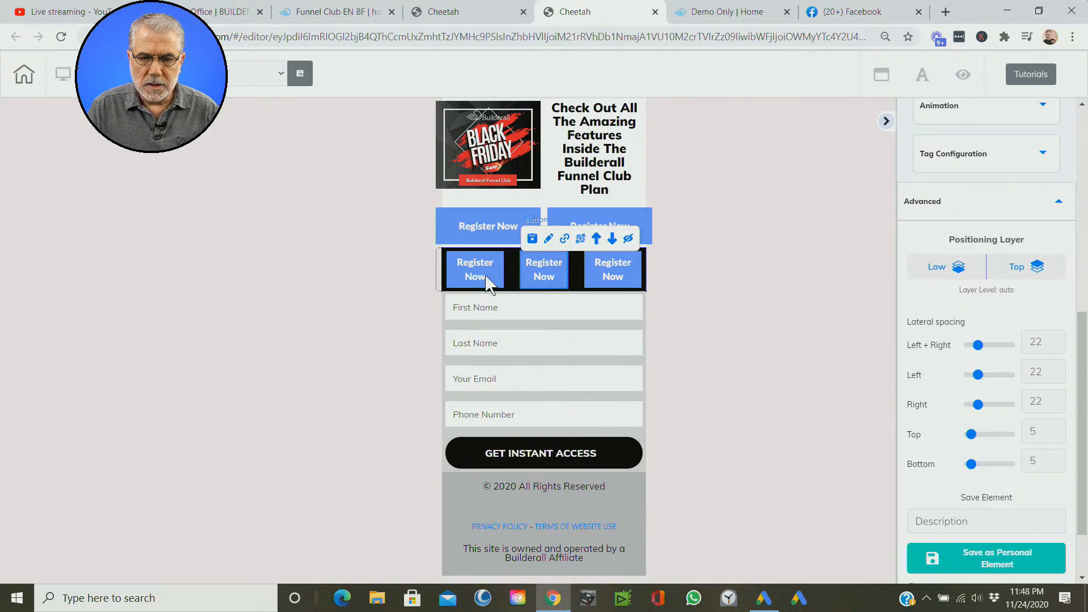
Set the middle black-row button's combined left and right spacing to 18 and deselect the button.
left_click_drag(1052, 343, 1014, 352)
type("18")
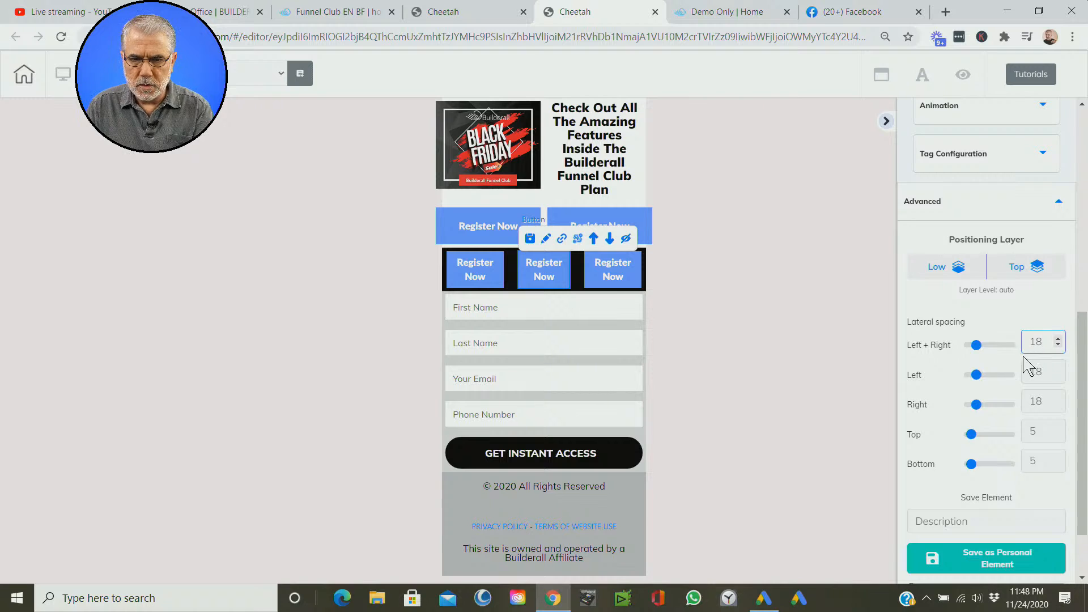
left_click(761, 361)
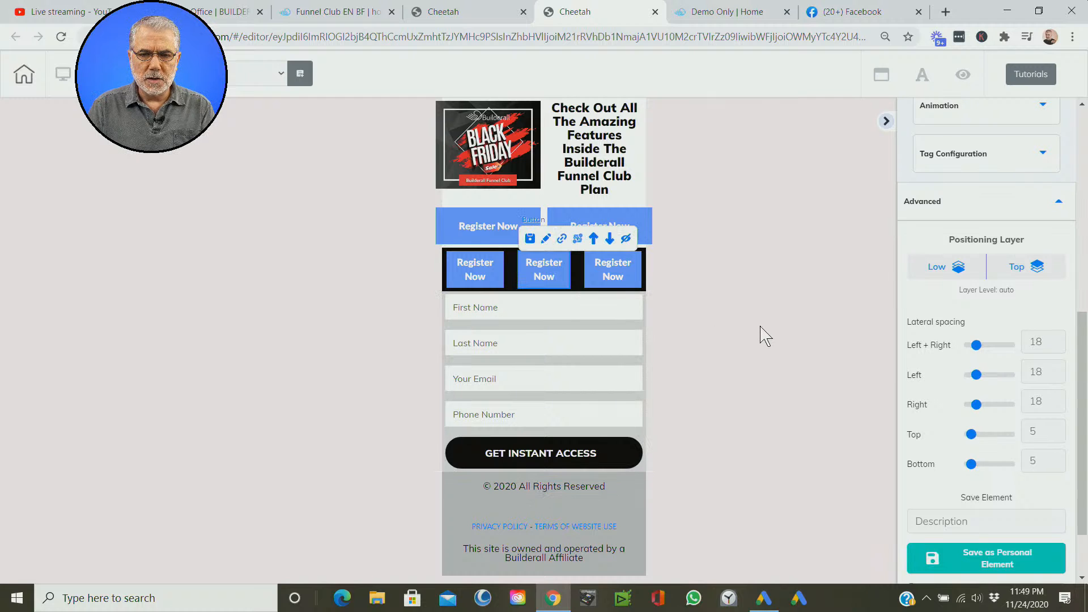
left_click(610, 495)
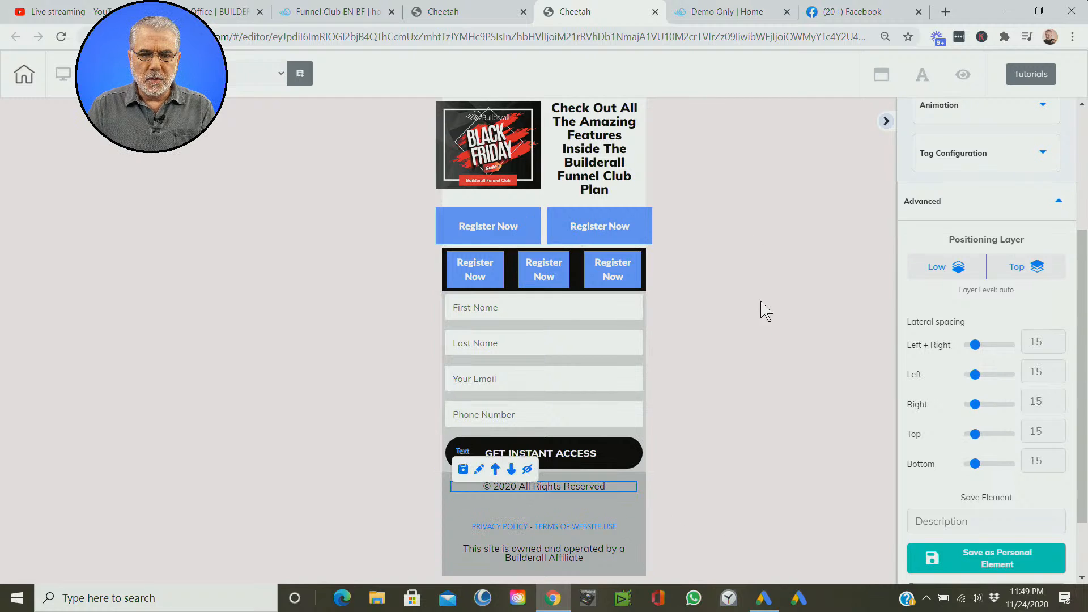